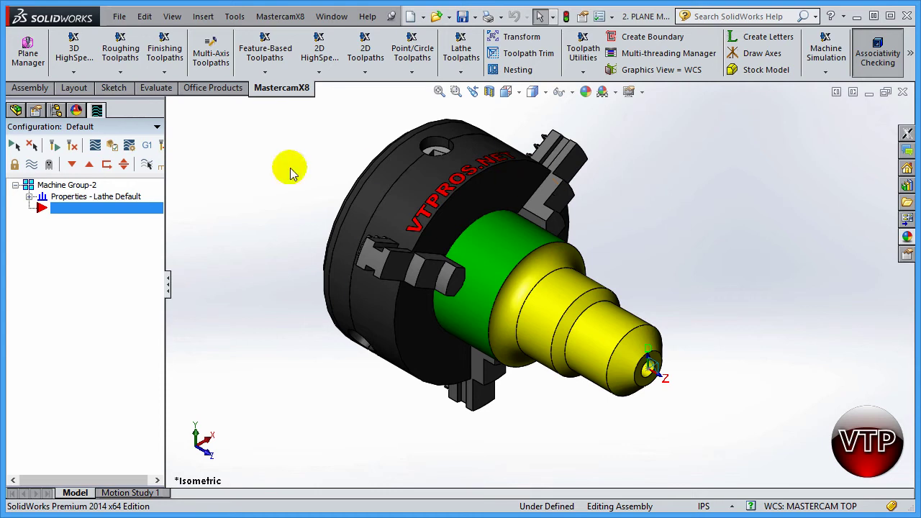
Open the lathe machine group's properties and review the file, tool and stock setup settings
{"action": "left_click", "coordinate": [28, 198]}
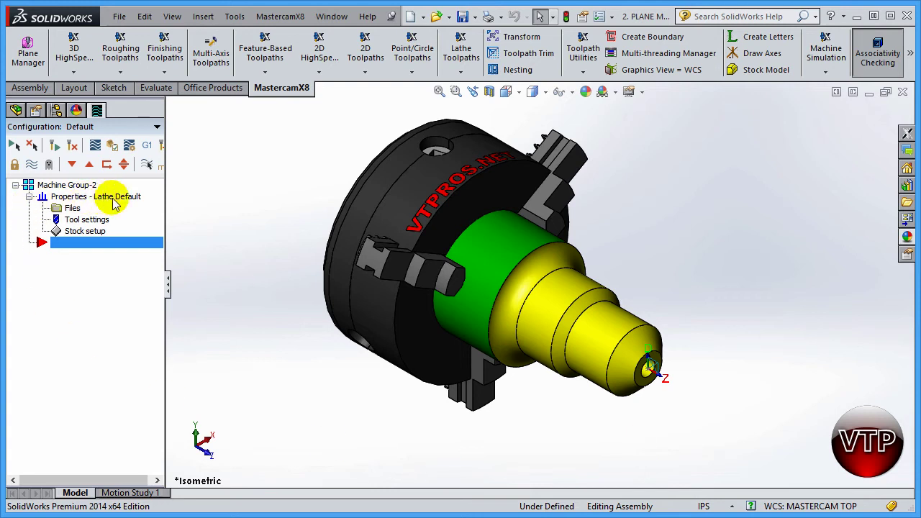
{"action": "left_click", "coordinate": [81, 220]}
{"action": "left_click_drag", "start_coordinate": [131, 22], "coordinate": [155, 23]}
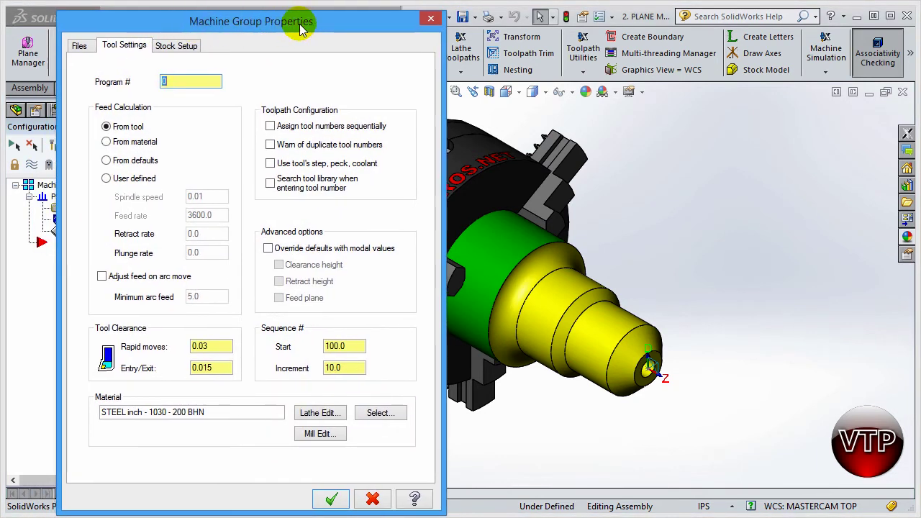
{"action": "left_click", "coordinate": [79, 44]}
{"action": "left_click", "coordinate": [123, 46]}
{"action": "left_click", "coordinate": [173, 45]}
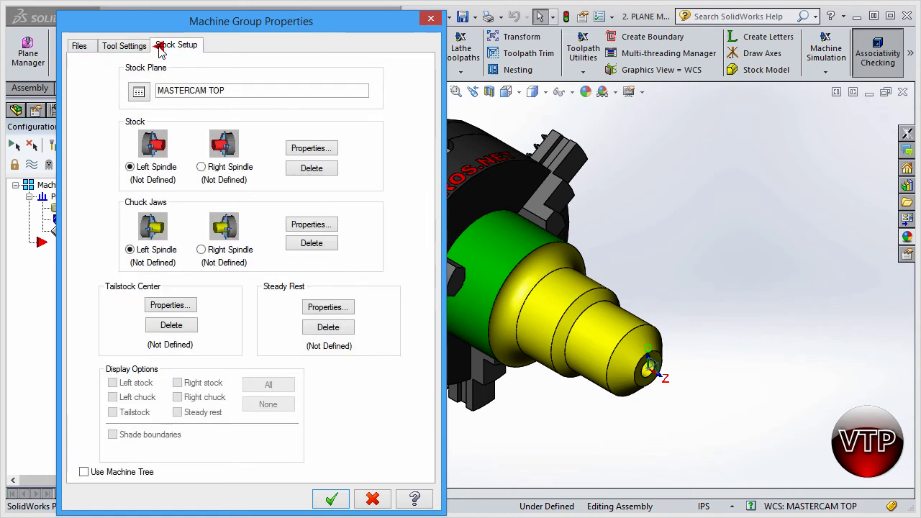
{"action": "left_click_drag", "start_coordinate": [163, 24], "coordinate": [213, 28]}
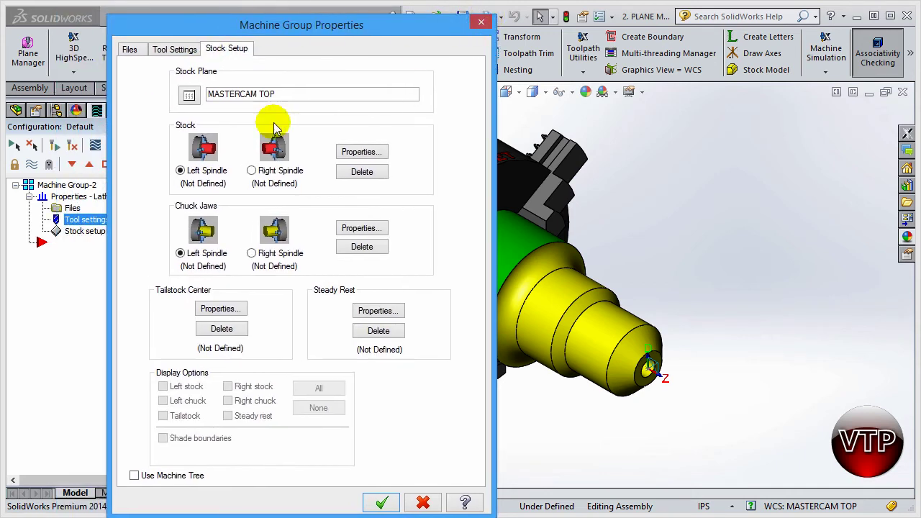
{"action": "left_click", "coordinate": [130, 49]}
{"action": "left_click", "coordinate": [173, 49]}
{"action": "left_click", "coordinate": [216, 49]}
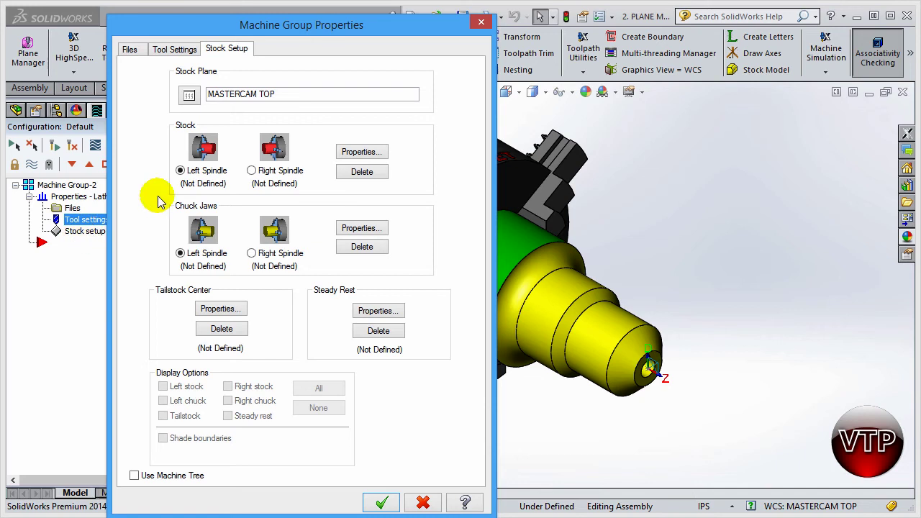
{"action": "left_click", "coordinate": [130, 50]}
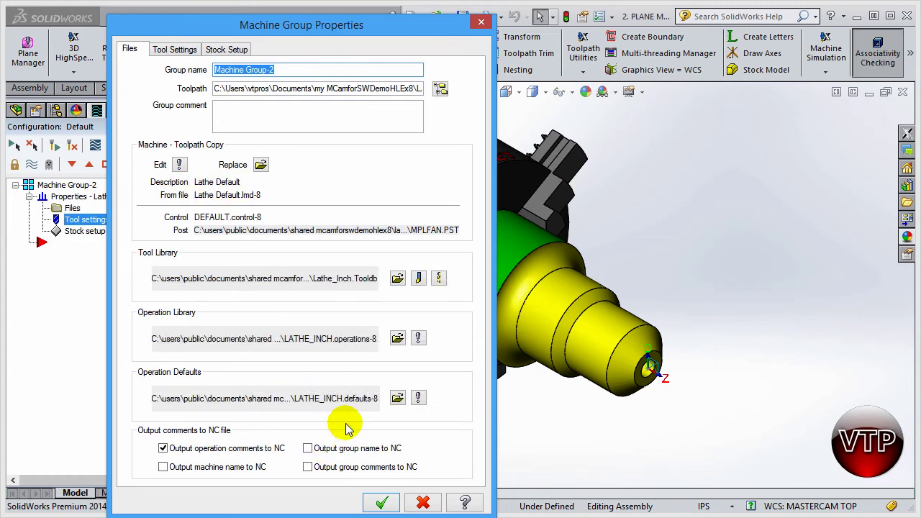
Set the program number to 1 in the machine group's tool settings
{"action": "left_click", "coordinate": [174, 49]}
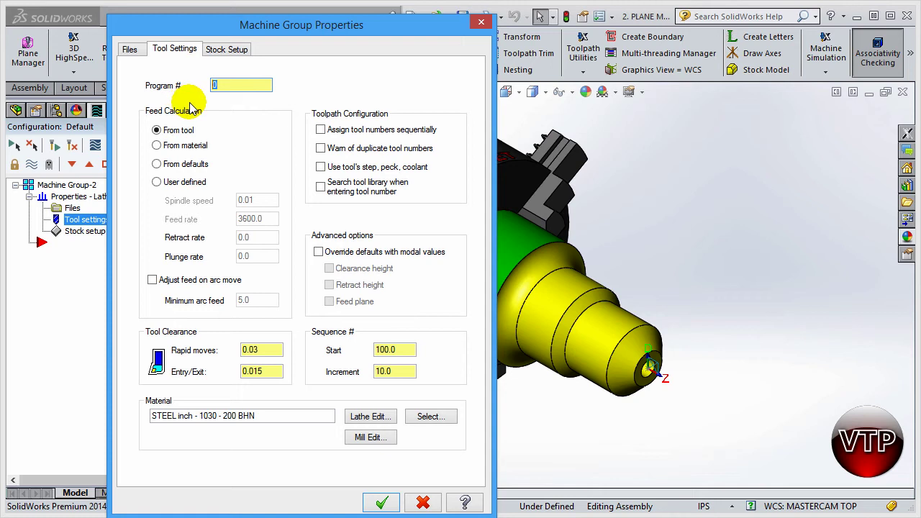
{"action": "type", "text": "1"}
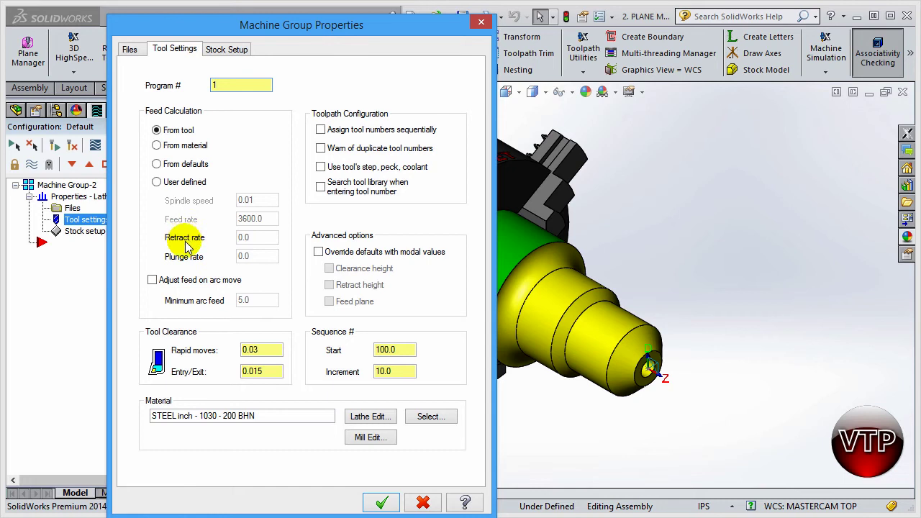
{"action": "left_click_drag", "start_coordinate": [256, 32], "coordinate": [257, 25]}
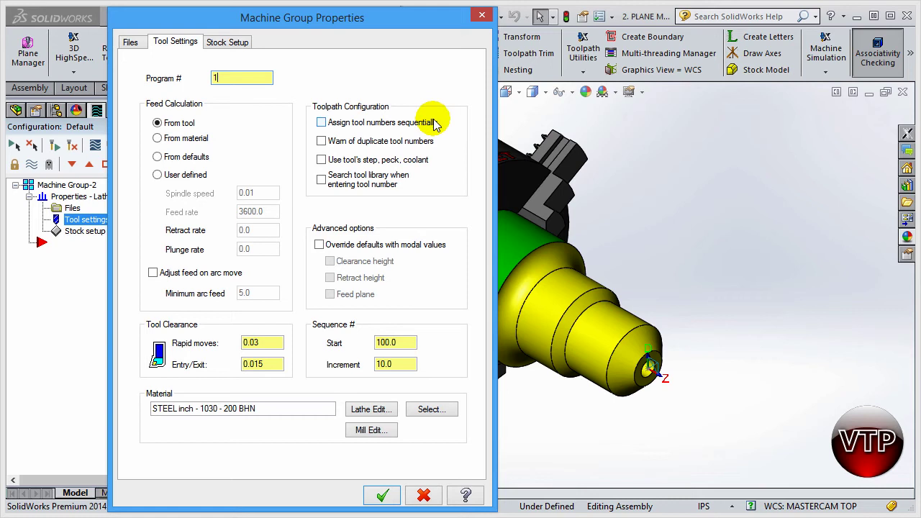
Enable sequential tool numbering, duplicate tool number warnings, use of the tool's step, peck and coolant, and tool library search when entering a tool number
{"action": "left_click", "coordinate": [346, 124]}
{"action": "left_click", "coordinate": [343, 142]}
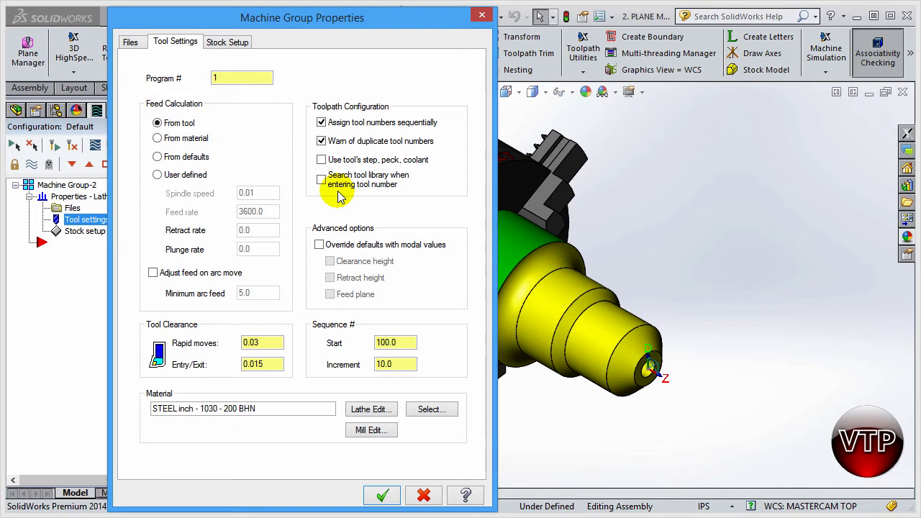
{"action": "left_click", "coordinate": [395, 162]}
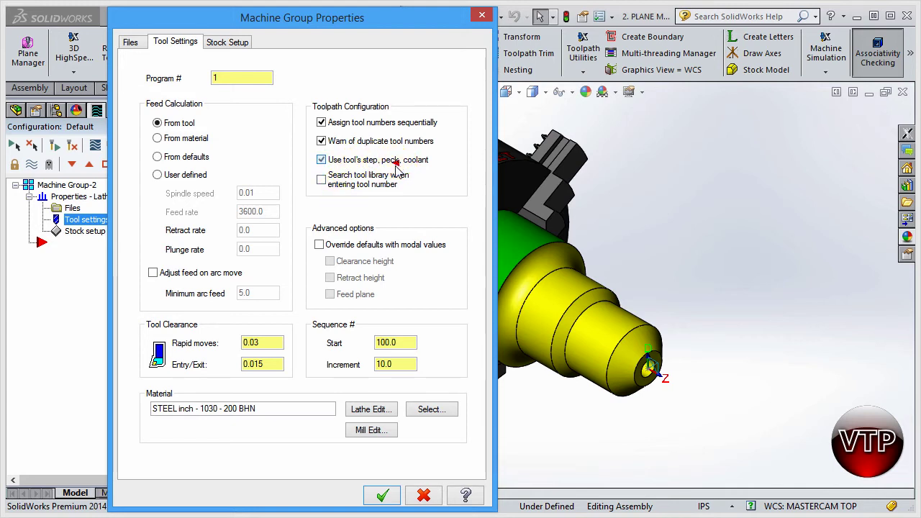
{"action": "left_click", "coordinate": [353, 180]}
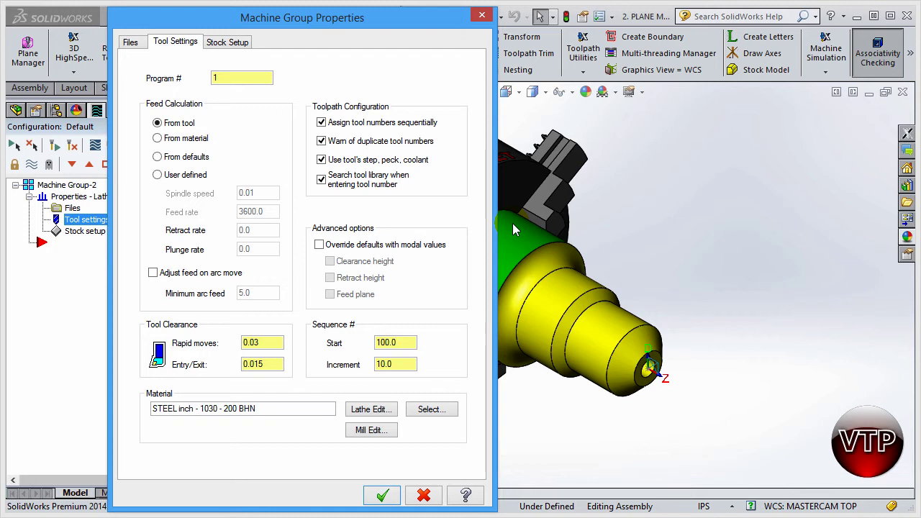
{"action": "left_click", "coordinate": [495, 249]}
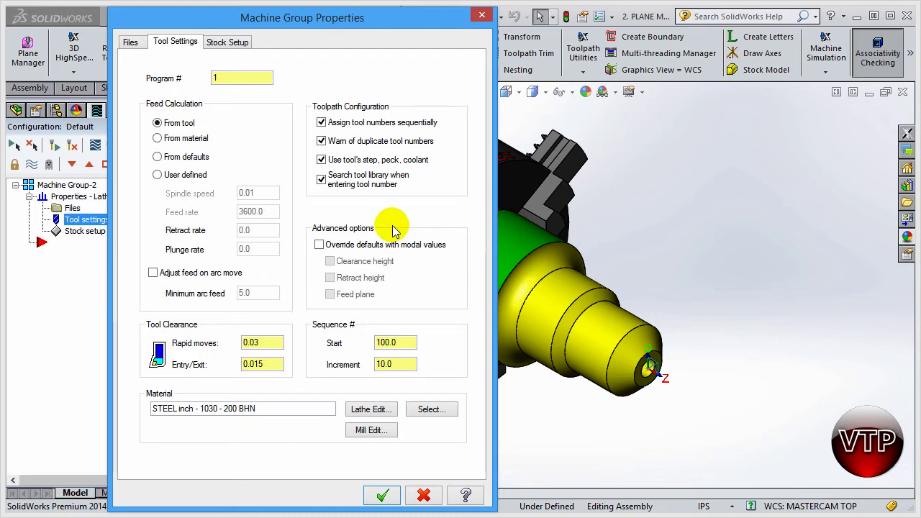
Override defaults with modal values for the clearance height, retract height and feed plane
{"action": "left_click", "coordinate": [362, 248]}
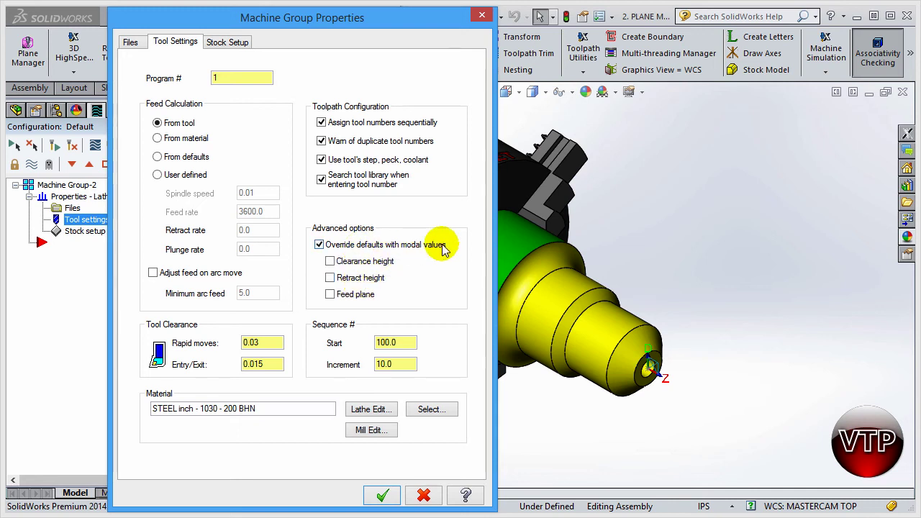
{"action": "left_click", "coordinate": [386, 265]}
{"action": "left_click", "coordinate": [367, 278]}
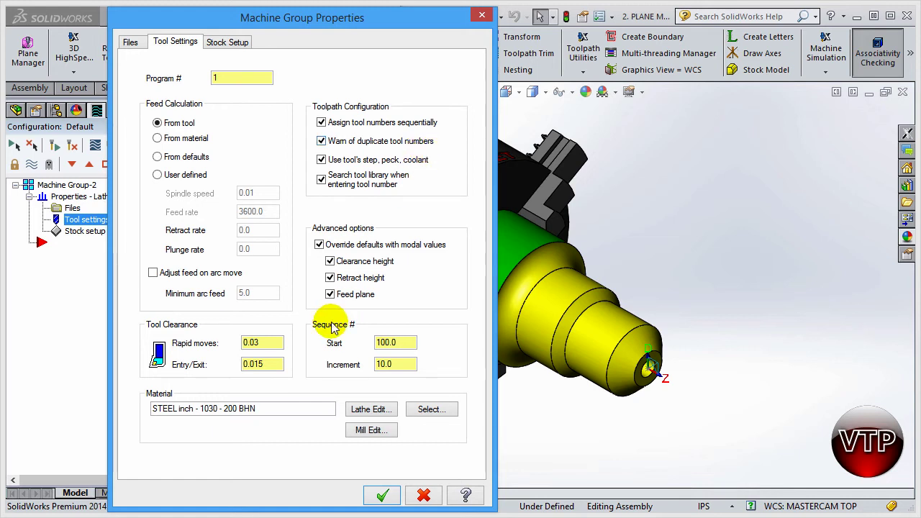
Set the sequence numbering to start at 1.0
{"action": "double_click", "coordinate": [403, 342]}
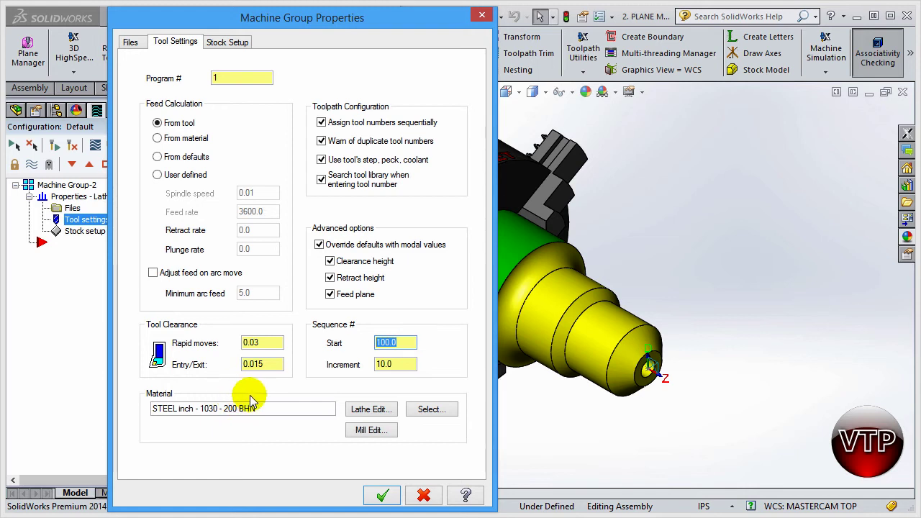
{"action": "type", "text": "1.0"}
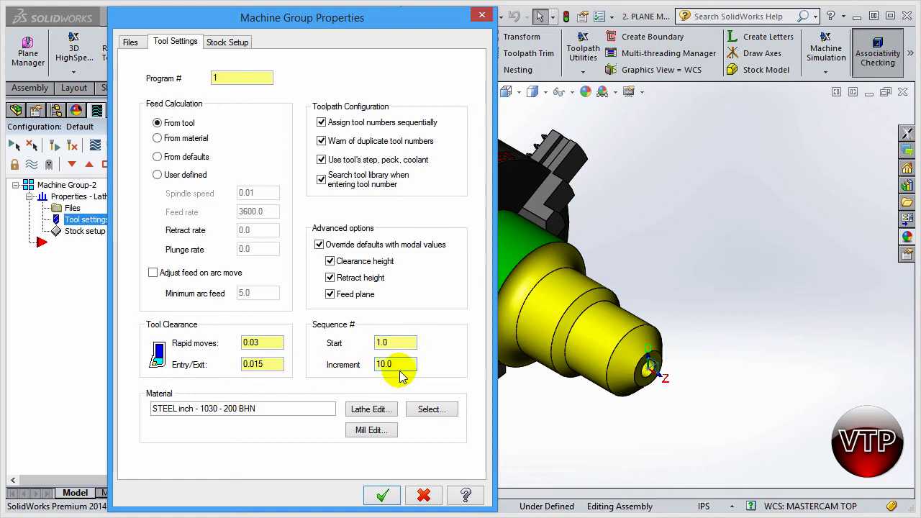
{"action": "left_click", "coordinate": [391, 362]}
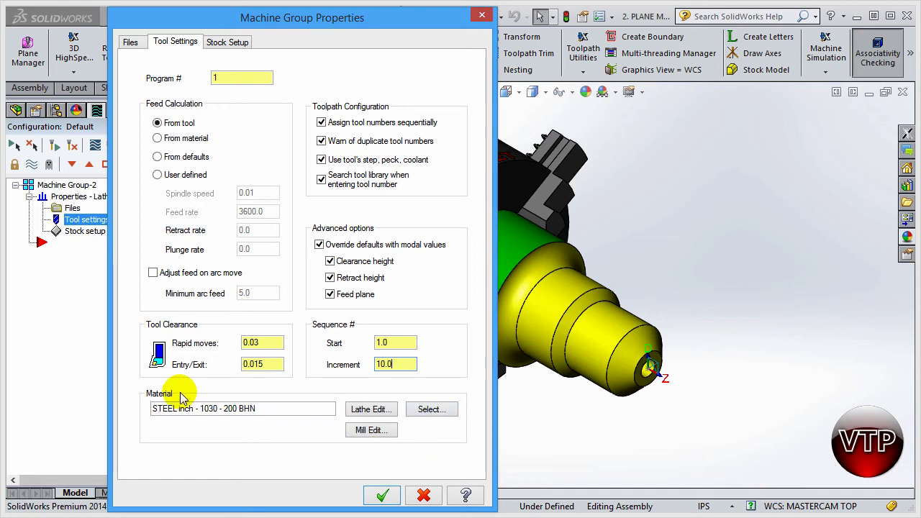
Review the lathe material definition of STEEL inch - 1030 - 200 BHN and close it without changes
{"action": "left_click", "coordinate": [374, 409]}
{"action": "left_click_drag", "start_coordinate": [206, 0], "coordinate": [467, 130]}
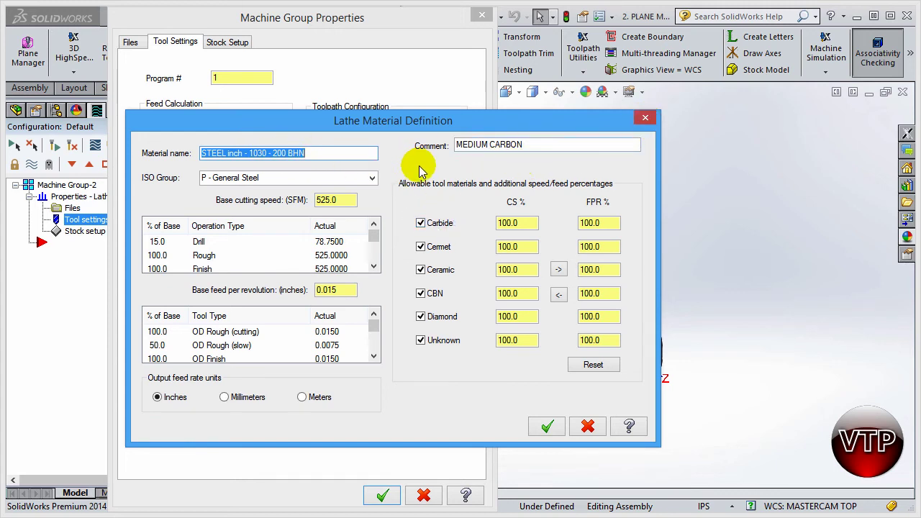
{"action": "left_click", "coordinate": [644, 120]}
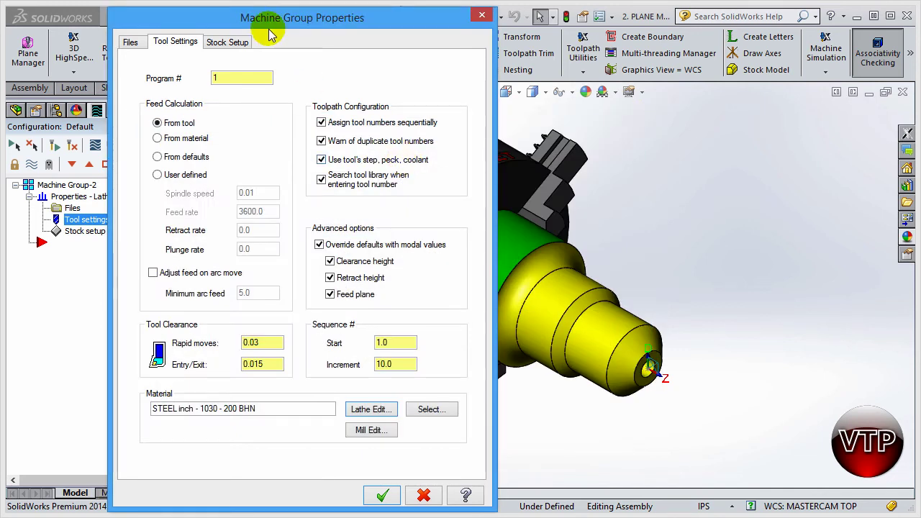
Set the stock plane to LATHE PLANE in the stock setup
{"action": "left_click", "coordinate": [225, 41]}
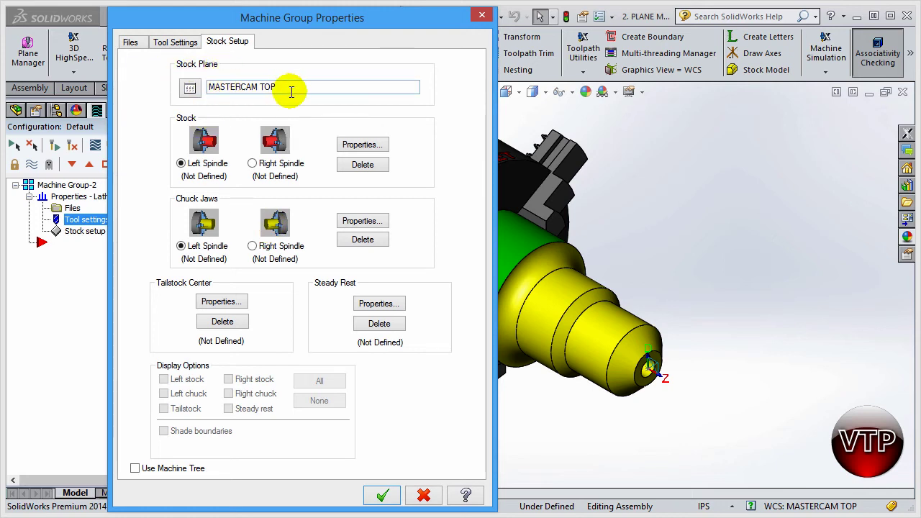
{"action": "left_click", "coordinate": [189, 87]}
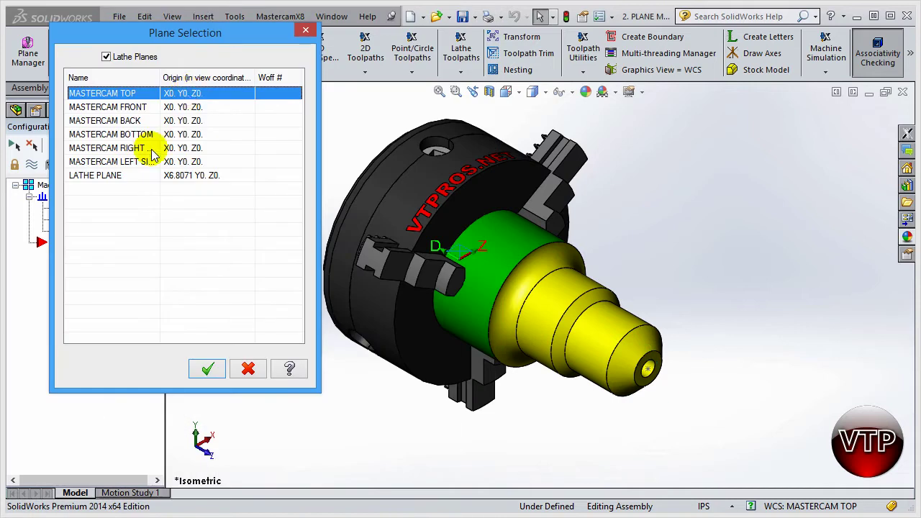
{"action": "left_click", "coordinate": [101, 178]}
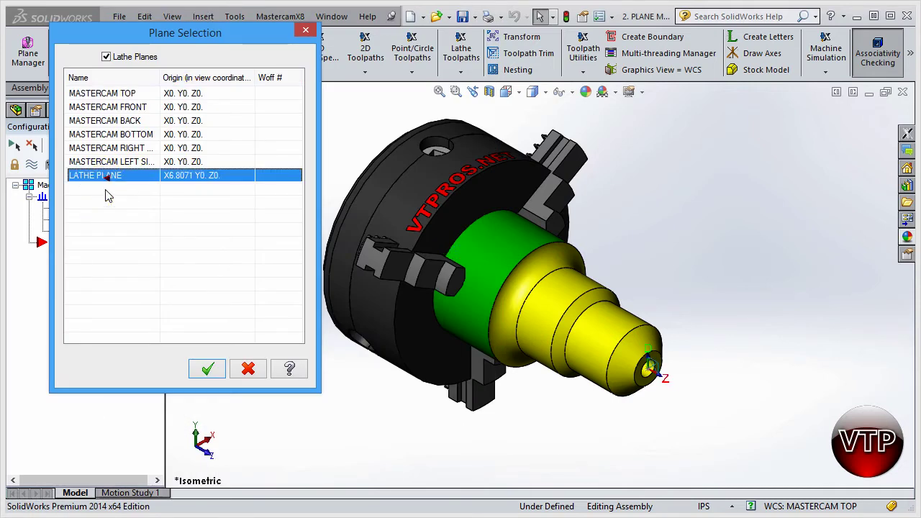
{"action": "left_click", "coordinate": [208, 369]}
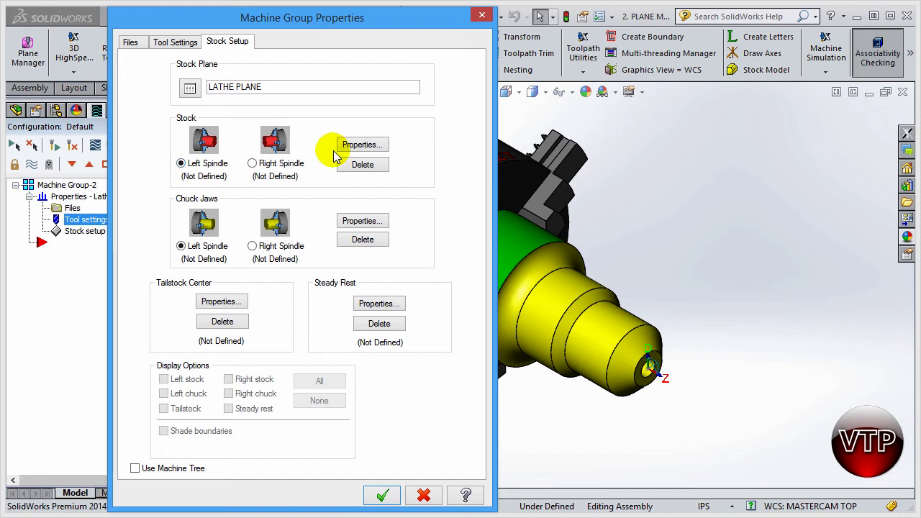
{"action": "left_click_drag", "start_coordinate": [377, 20], "coordinate": [210, 18]}
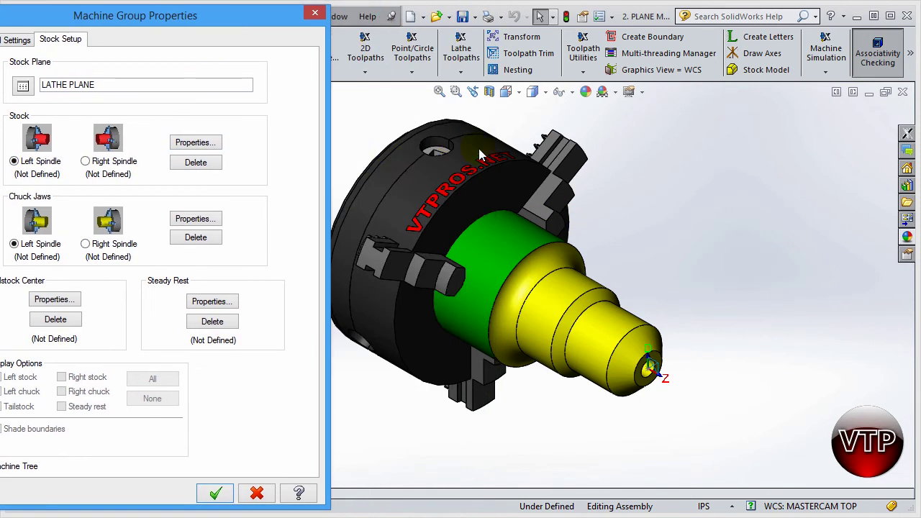
{"action": "left_click", "coordinate": [161, 21]}
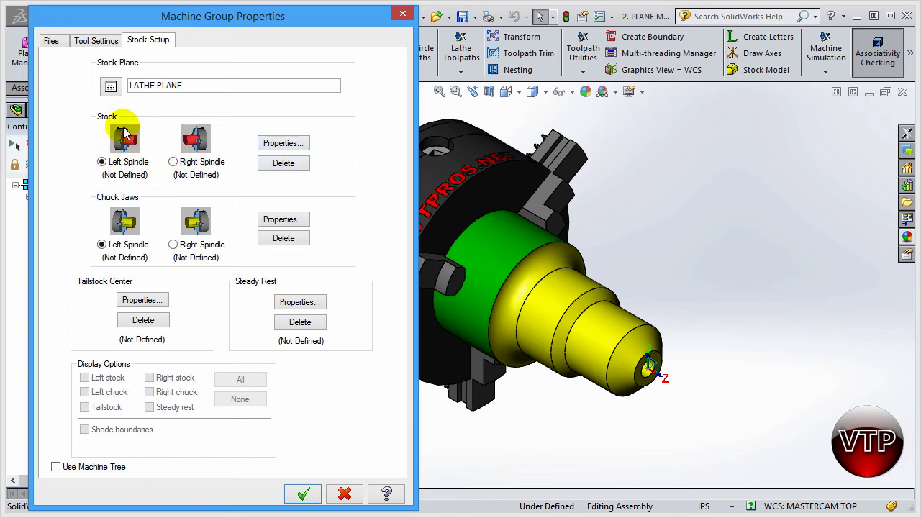
Clear the left spindle stock definition and open its properties, keeping Cylinder as the stock geometry
{"action": "left_click", "coordinate": [277, 164]}
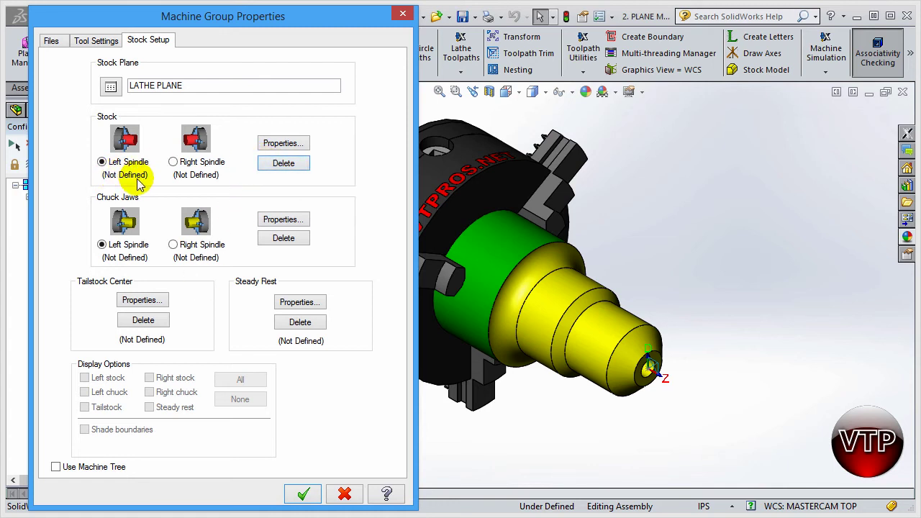
{"action": "left_click", "coordinate": [283, 148]}
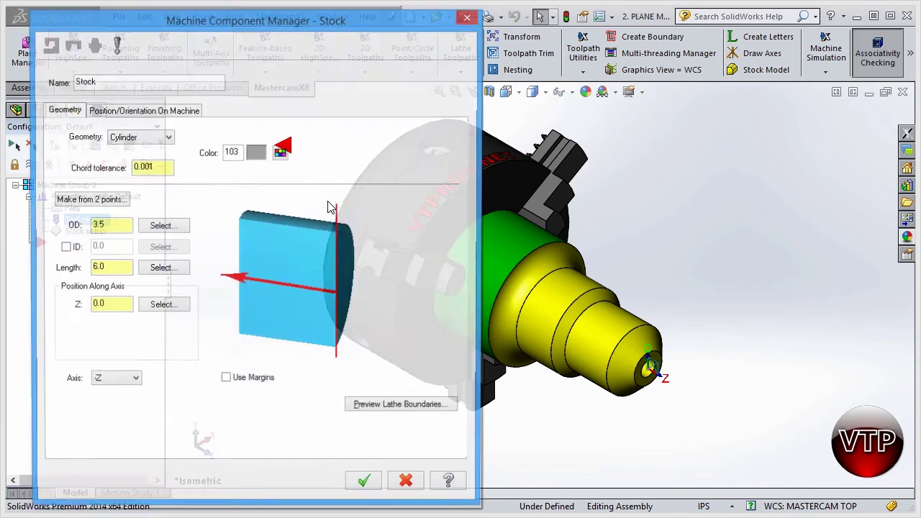
{"action": "left_click_drag", "start_coordinate": [315, 16], "coordinate": [385, 25]}
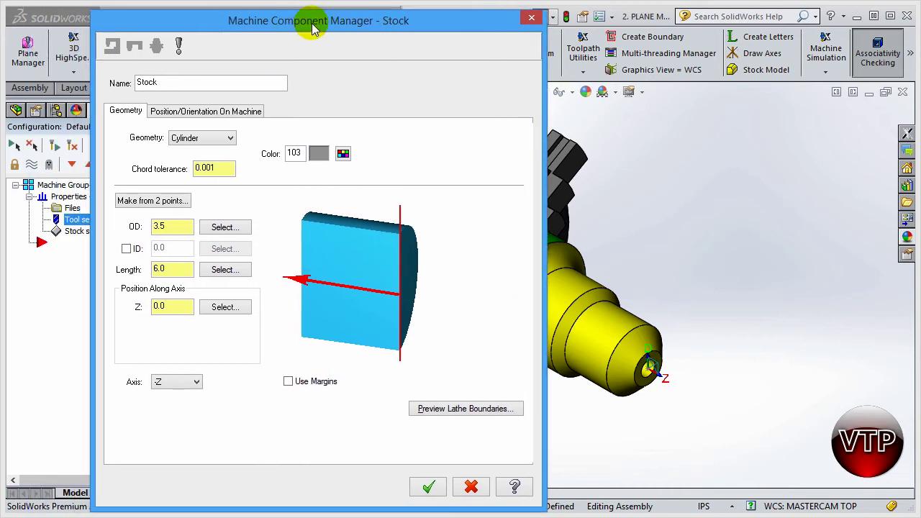
{"action": "left_click", "coordinate": [155, 82]}
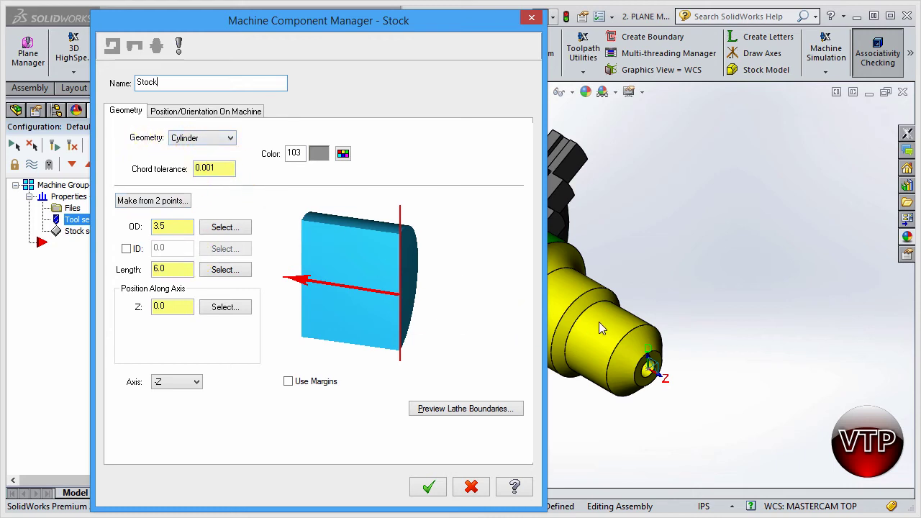
{"action": "left_click", "coordinate": [202, 140]}
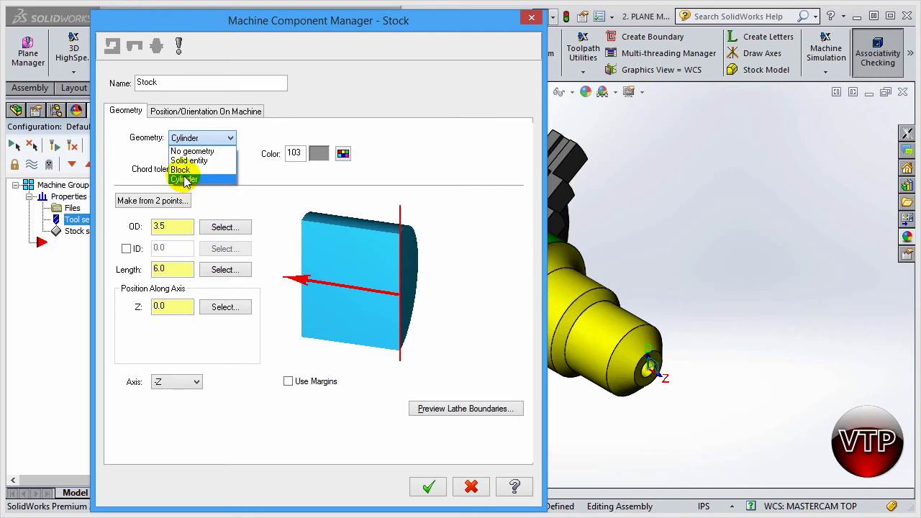
{"action": "left_click", "coordinate": [206, 200]}
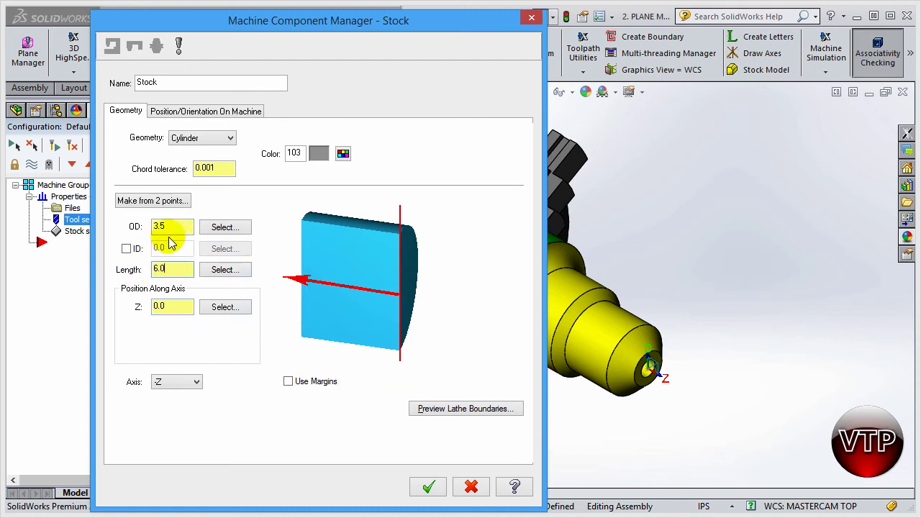
Take the stock's outer diameter from the part's green cylindrical face
{"action": "left_click", "coordinate": [170, 269]}
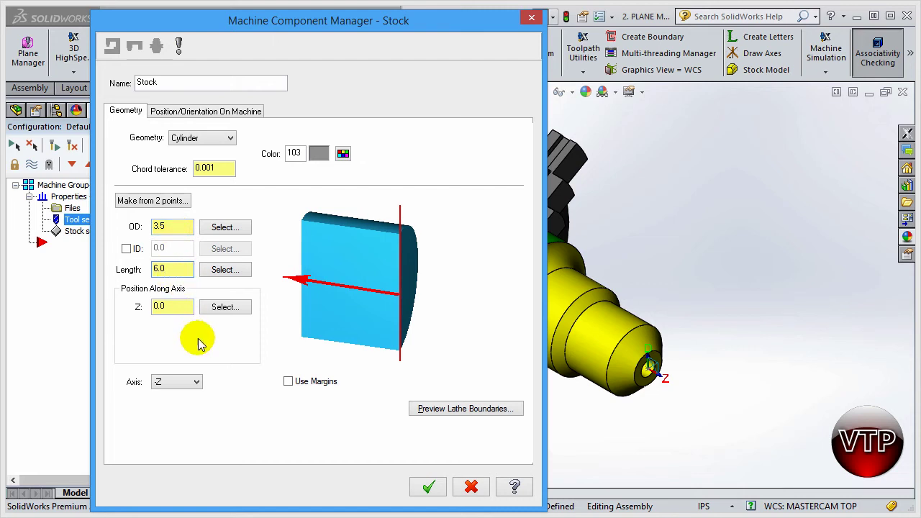
{"action": "left_click", "coordinate": [236, 232]}
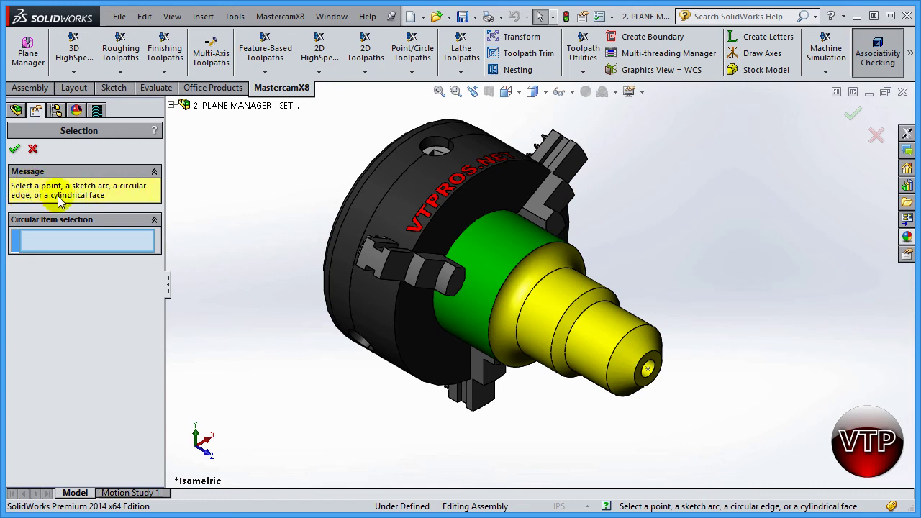
{"action": "left_click", "coordinate": [505, 243]}
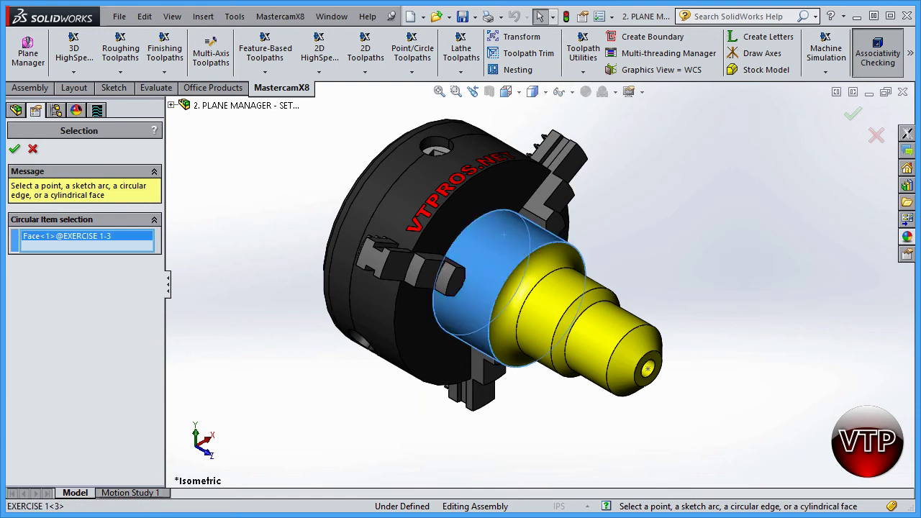
{"action": "left_click", "coordinate": [14, 148]}
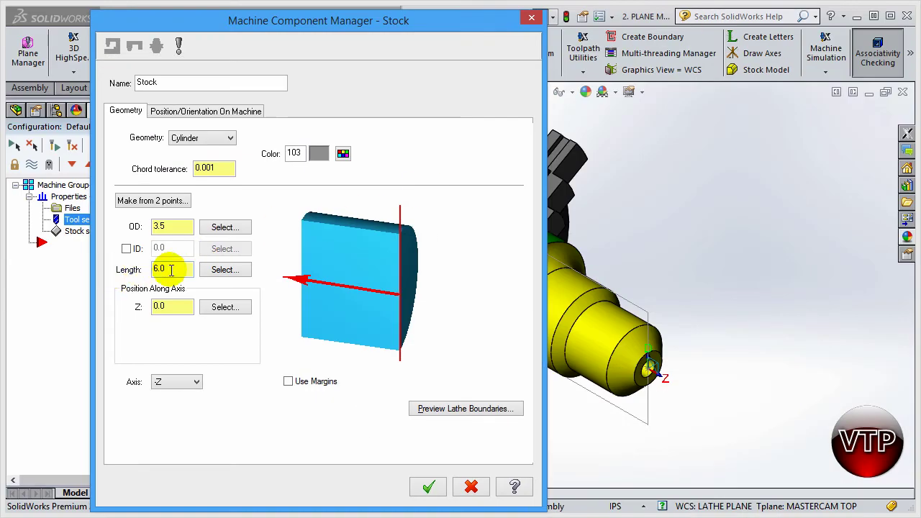
Take the stock length from the green cylinder's chuck-side circular edge and the circular edge on the part's front face
{"action": "left_click", "coordinate": [223, 269]}
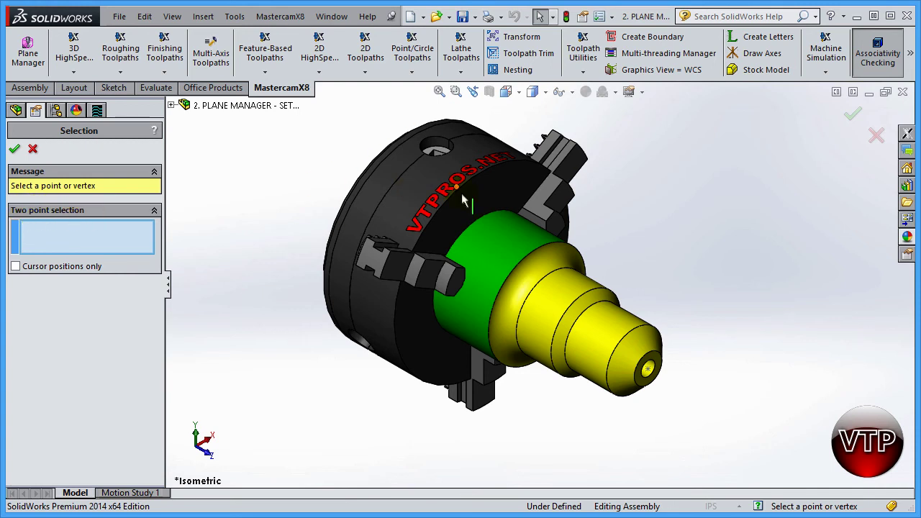
{"action": "left_click", "coordinate": [484, 218]}
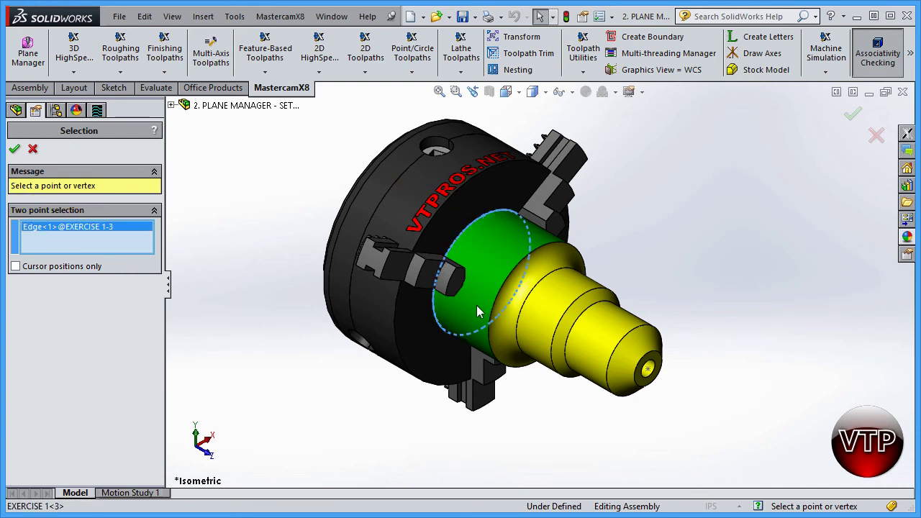
{"action": "left_click", "coordinate": [661, 362]}
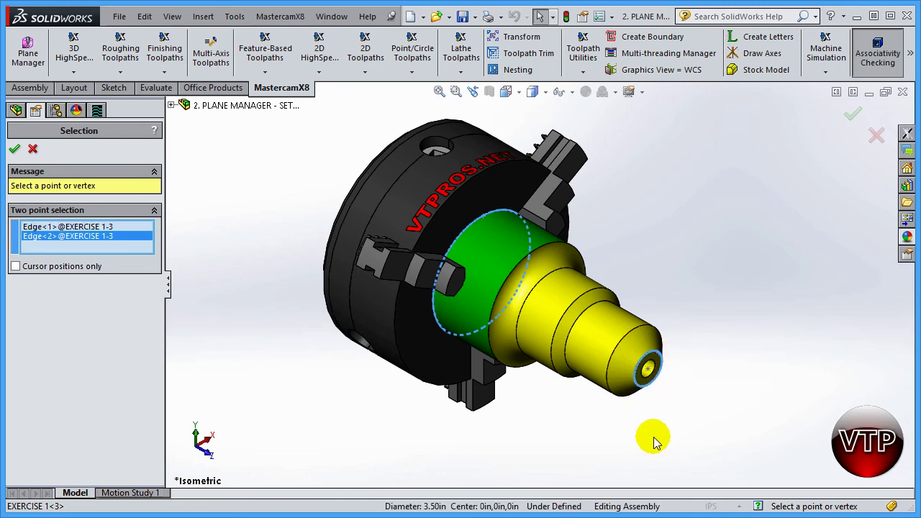
{"action": "left_click", "coordinate": [14, 149]}
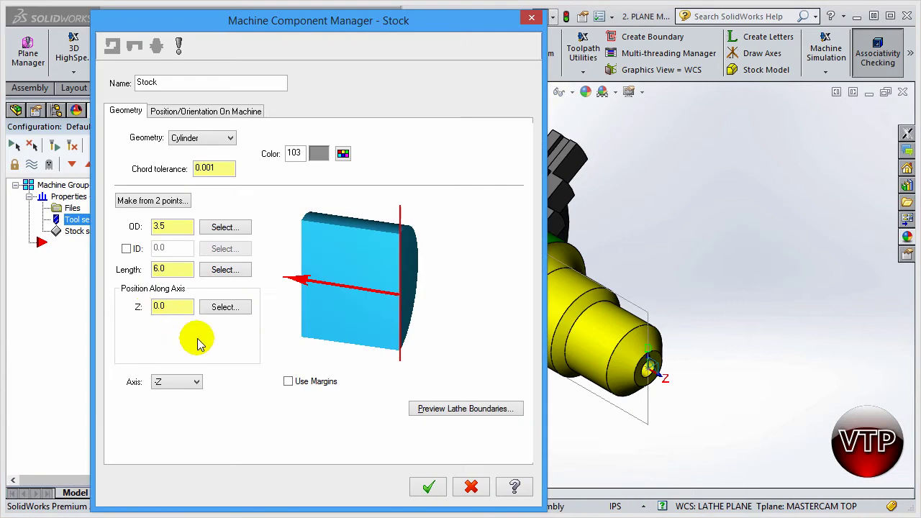
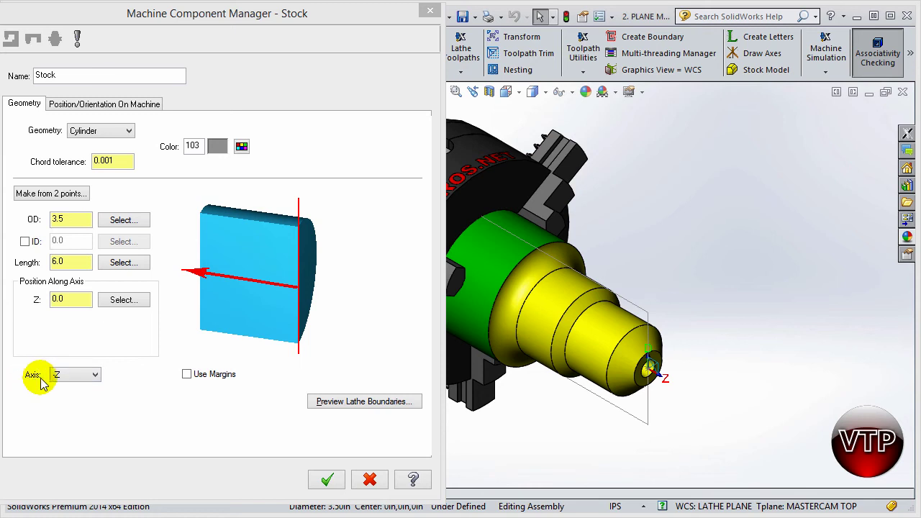
Try +Z as the stock cylinder's axis and preview the lathe boundaries
{"action": "left_click", "coordinate": [78, 375]}
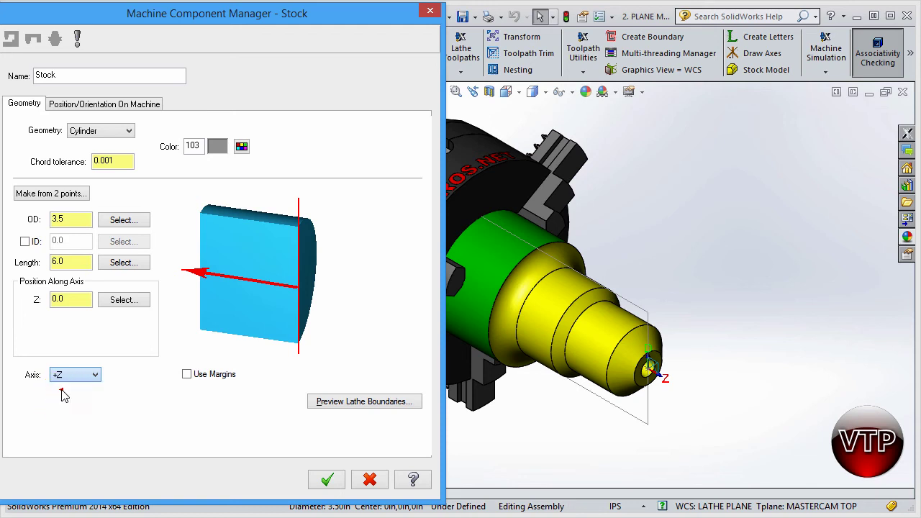
{"action": "left_click", "coordinate": [58, 387]}
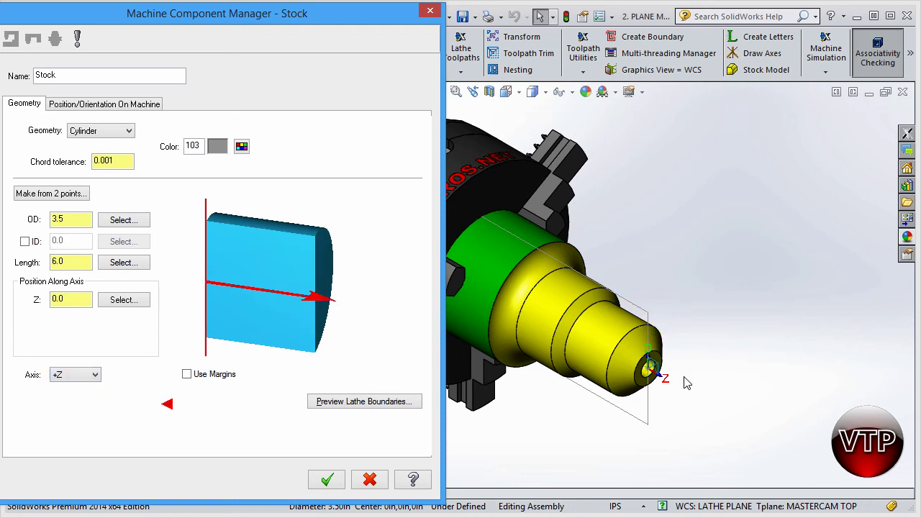
{"action": "left_click", "coordinate": [362, 407]}
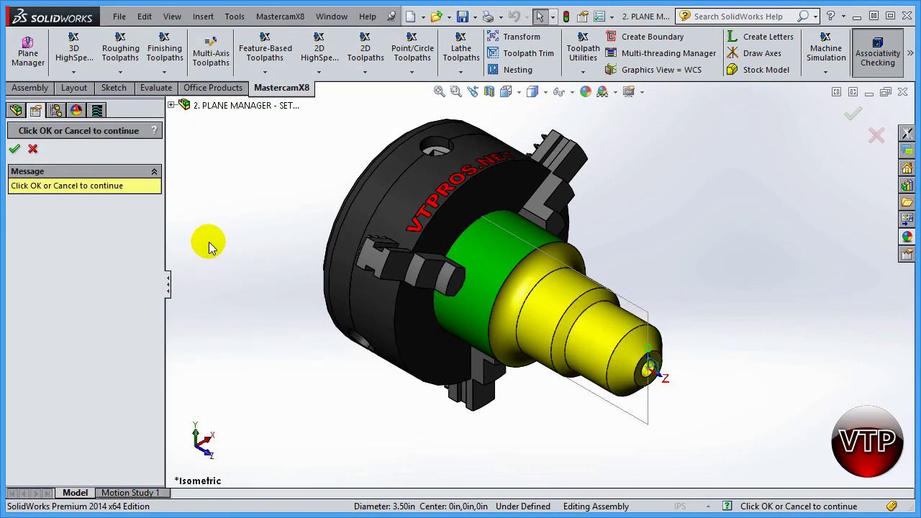
{"action": "left_click", "coordinate": [14, 152]}
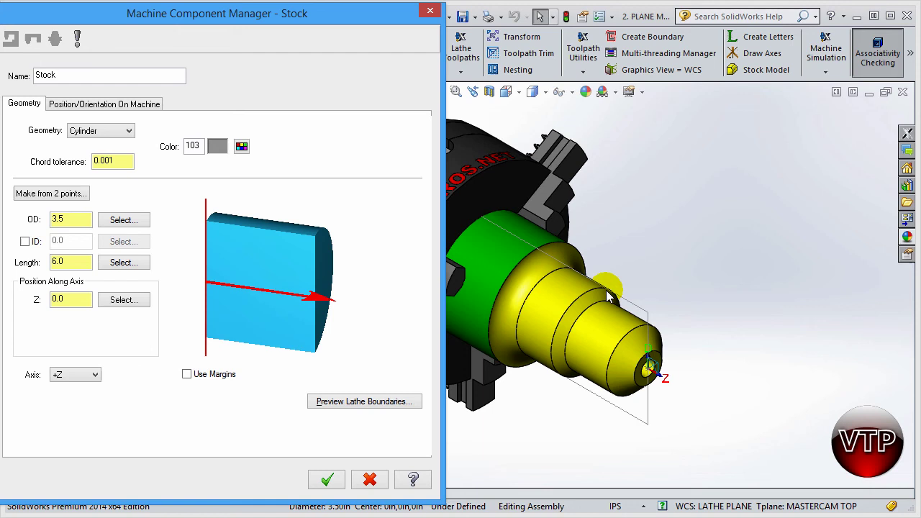
Set the stock cylinder's axis to -Z
{"action": "left_click", "coordinate": [72, 375]}
{"action": "left_click", "coordinate": [64, 397]}
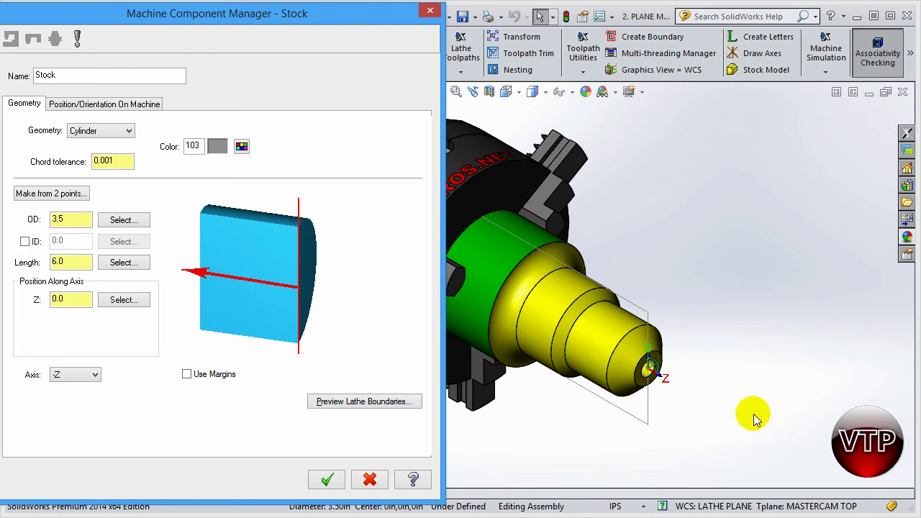
{"action": "left_click", "coordinate": [77, 384]}
{"action": "left_click", "coordinate": [62, 397]}
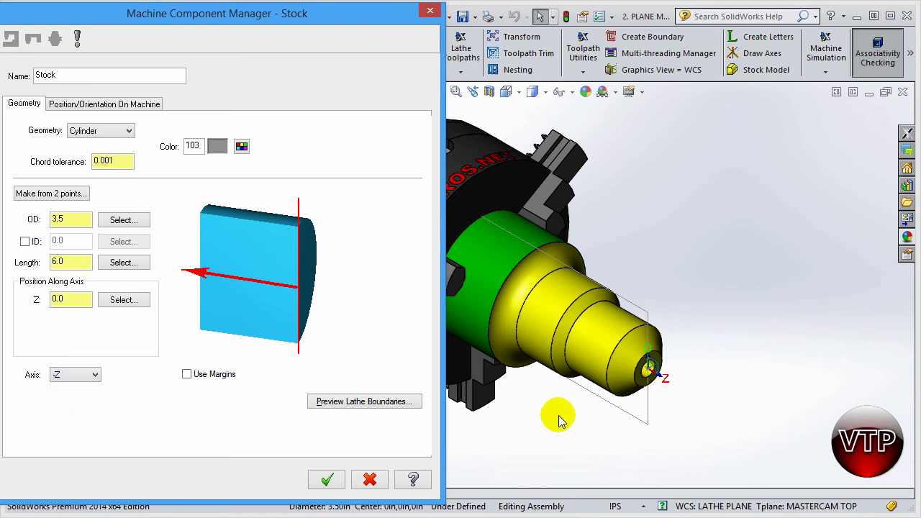
{"action": "left_click_drag", "start_coordinate": [162, 11], "coordinate": [181, 13]}
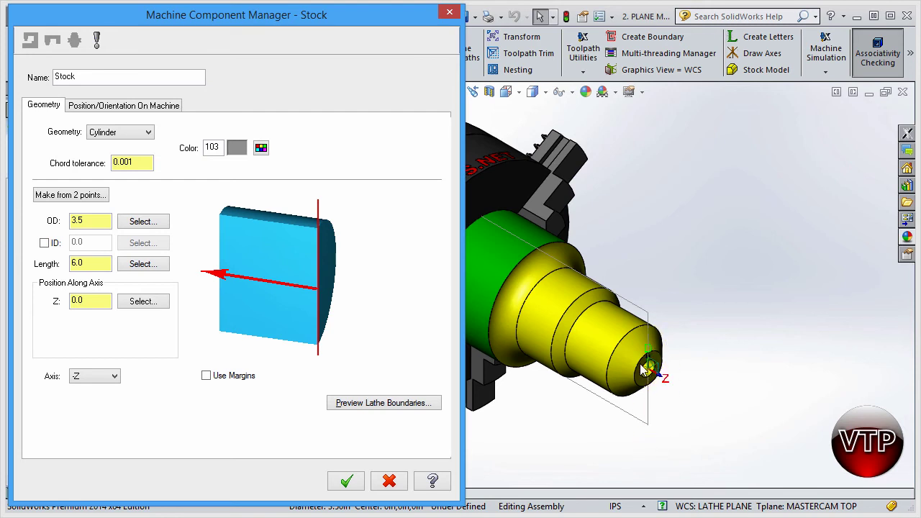
Enable the stock margins with a right margin of 0.1 and add the stock component as a child
{"action": "left_click", "coordinate": [207, 376]}
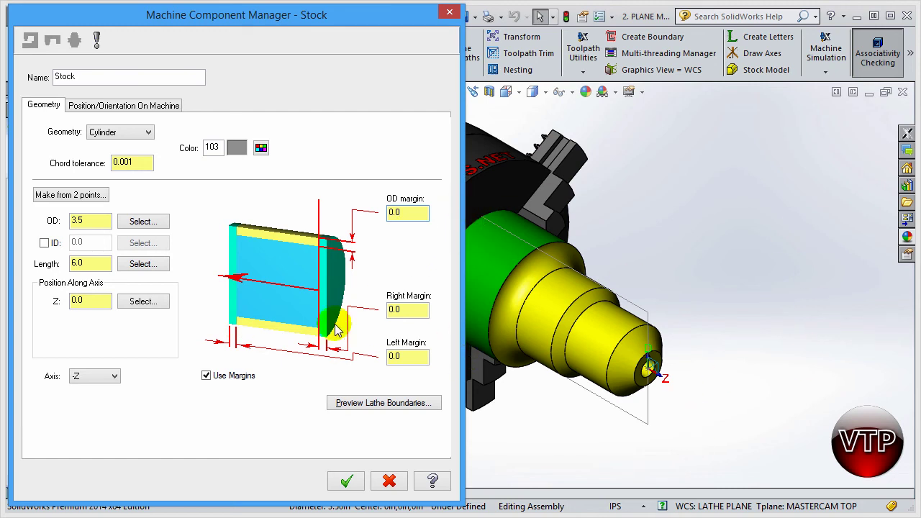
{"action": "left_click", "coordinate": [422, 311]}
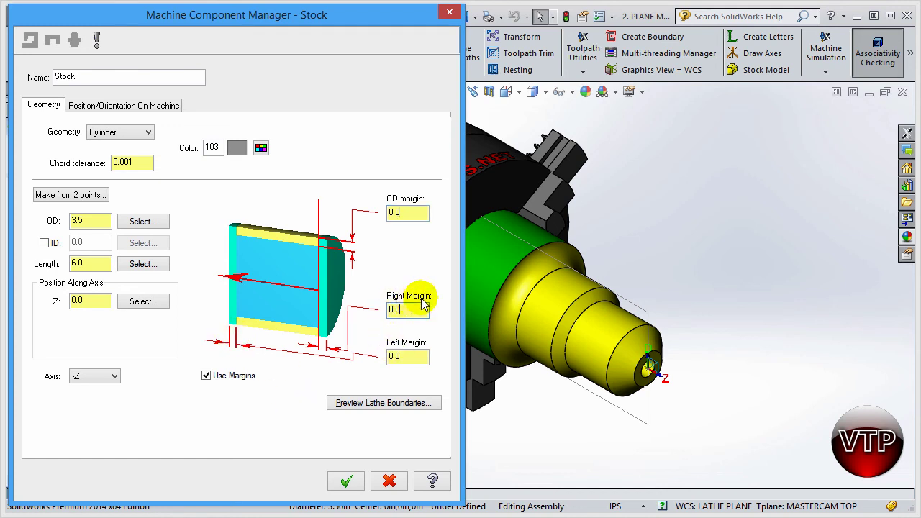
{"action": "double_click", "coordinate": [402, 308]}
{"action": "type", "text": "0.1"}
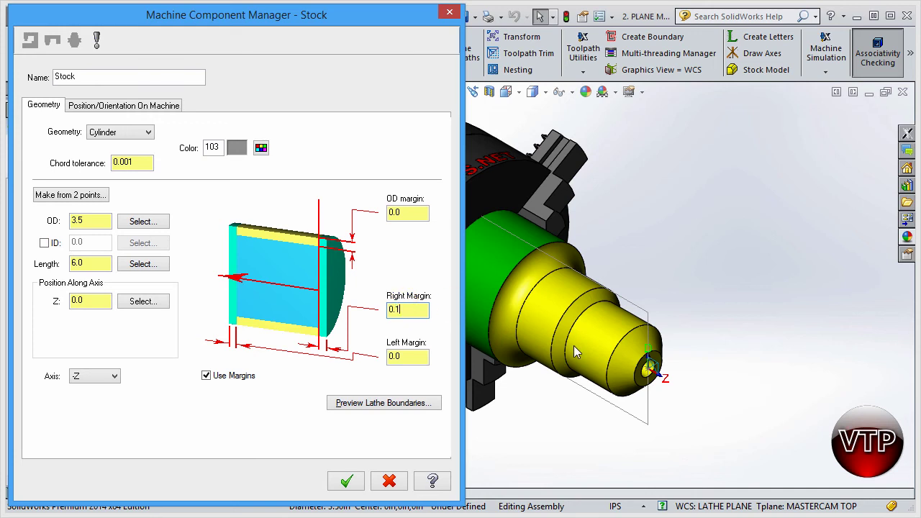
{"action": "left_click", "coordinate": [404, 355]}
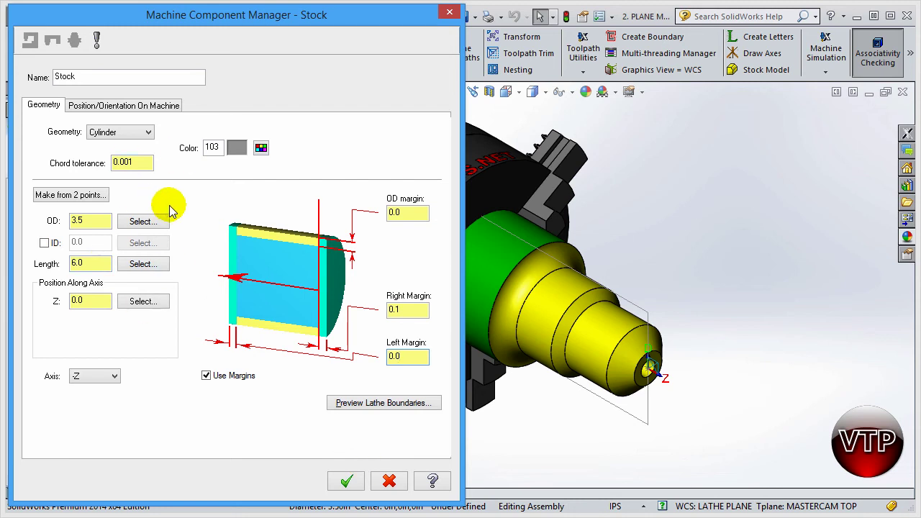
{"action": "left_click", "coordinate": [346, 481]}
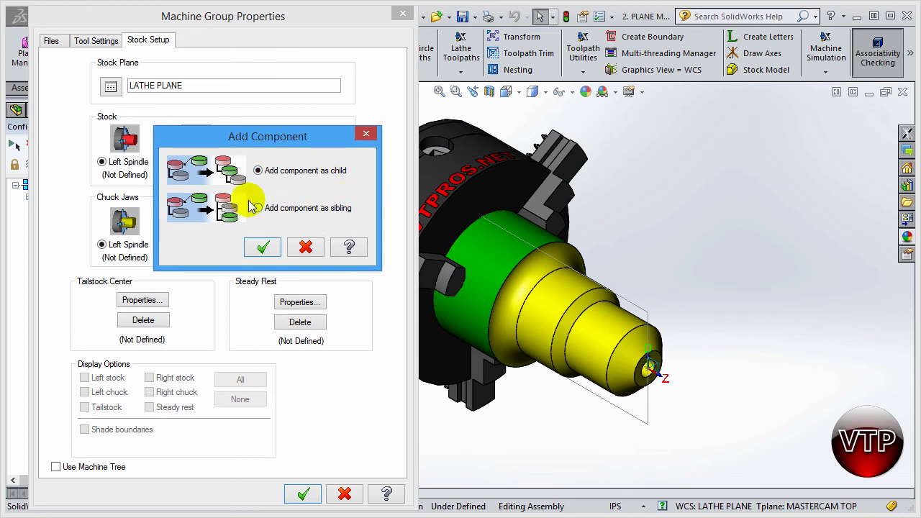
{"action": "left_click", "coordinate": [266, 248]}
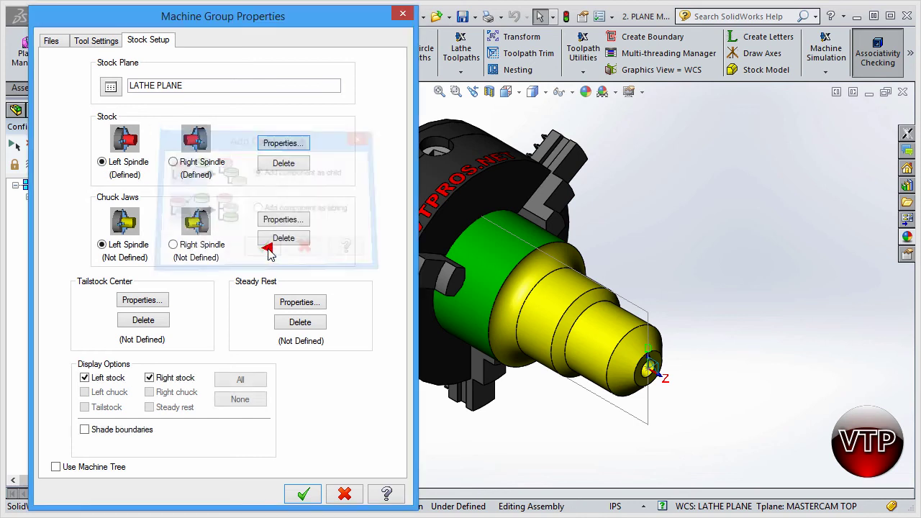
Turn on shaded boundaries in the stock setup's display options
{"action": "left_click", "coordinate": [112, 435]}
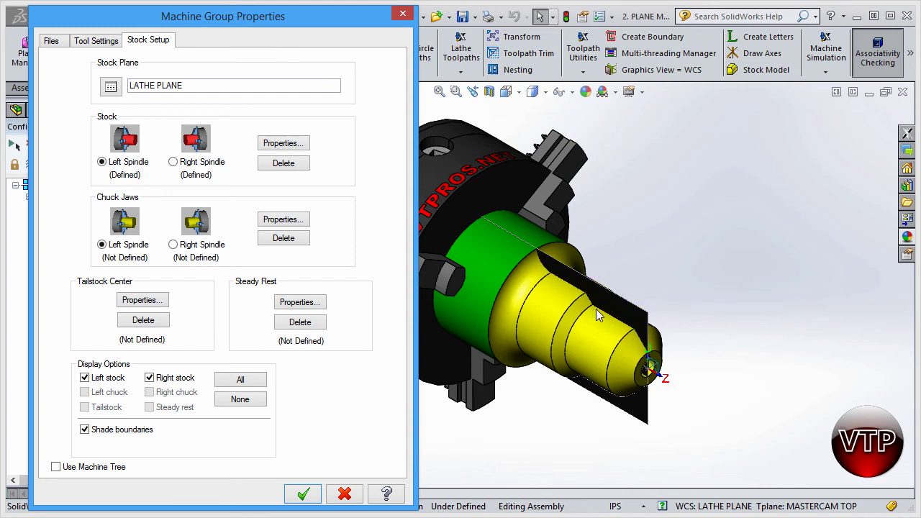
{"action": "left_click", "coordinate": [635, 311]}
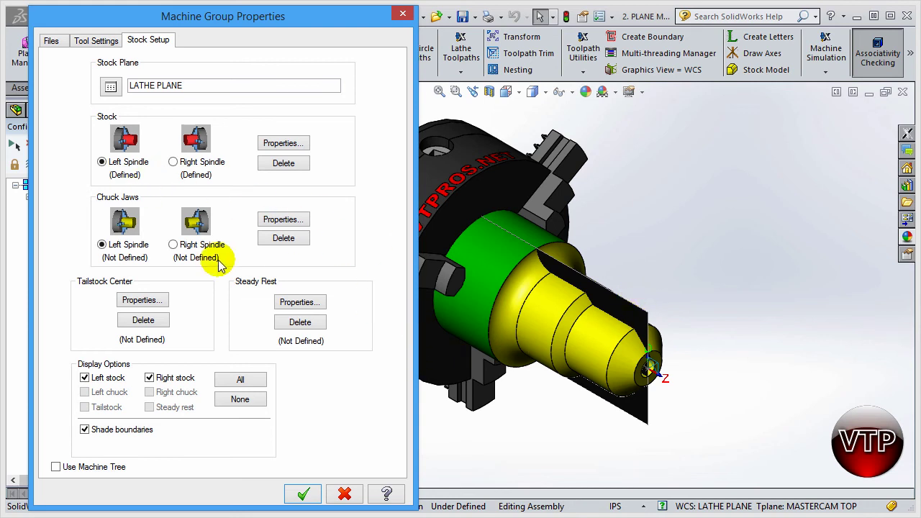
Define the left spindle chuck jaws using the OD #1 clamping method and the default jaw dimensions
{"action": "left_click", "coordinate": [272, 224]}
{"action": "left_click_drag", "start_coordinate": [284, 18], "coordinate": [328, 20]}
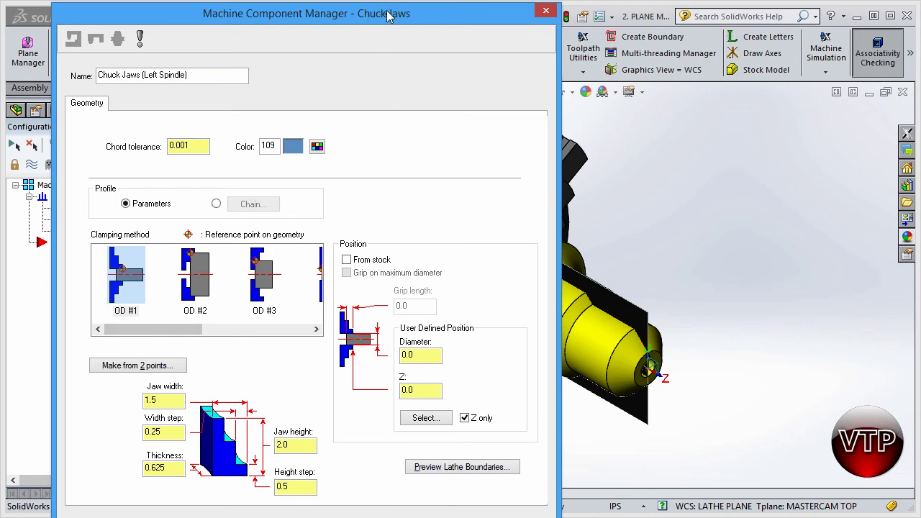
{"action": "left_click_drag", "start_coordinate": [381, 13], "coordinate": [384, 0]}
{"action": "left_click", "coordinate": [446, 483]}
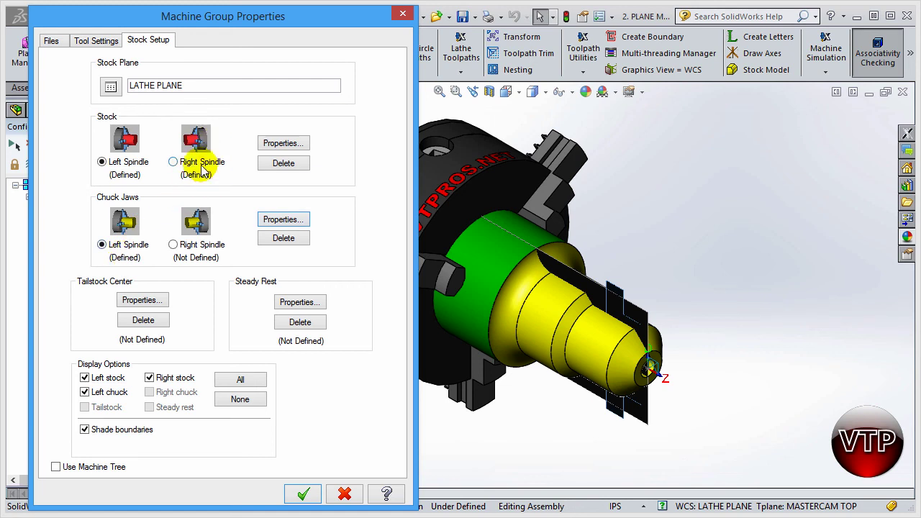
Delete the right spindle stock definition and the left spindle chuck jaws definition, leaving the left spindle selected for the stock
{"action": "left_click", "coordinate": [174, 162]}
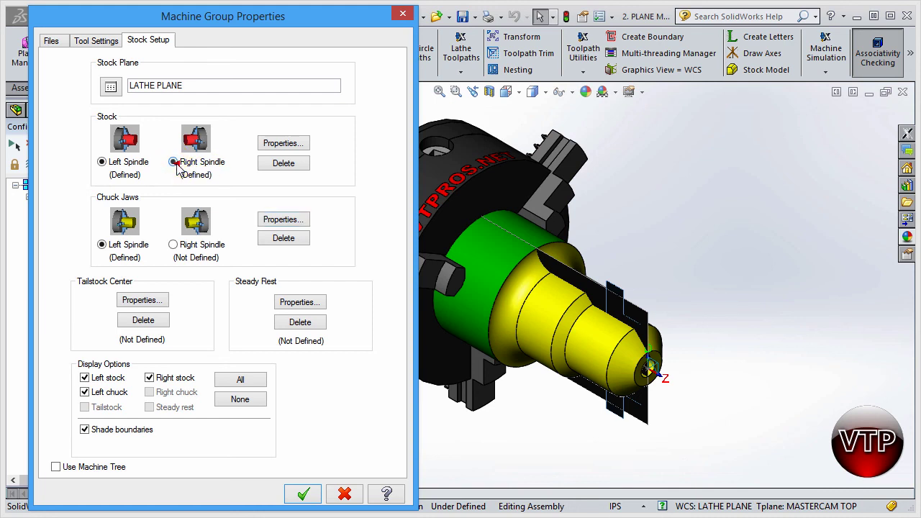
{"action": "left_click", "coordinate": [272, 164]}
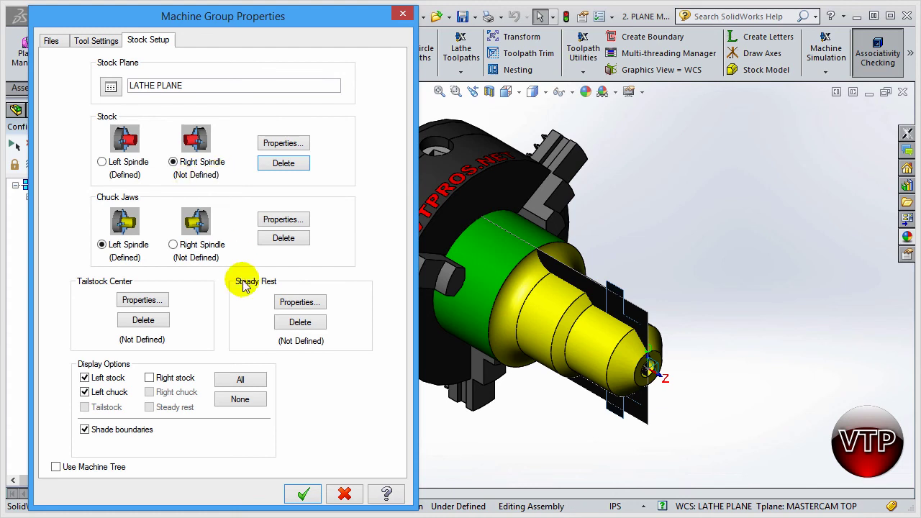
{"action": "left_click", "coordinate": [102, 162]}
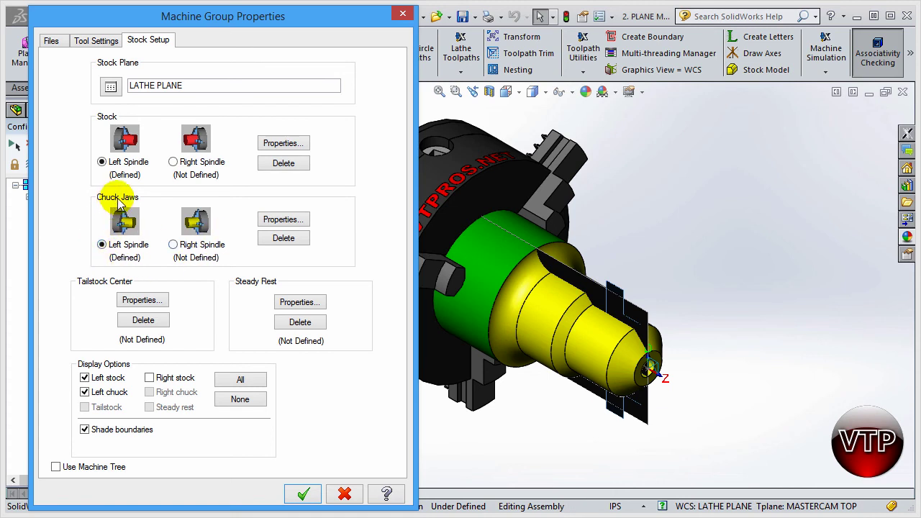
{"action": "left_click", "coordinate": [283, 237]}
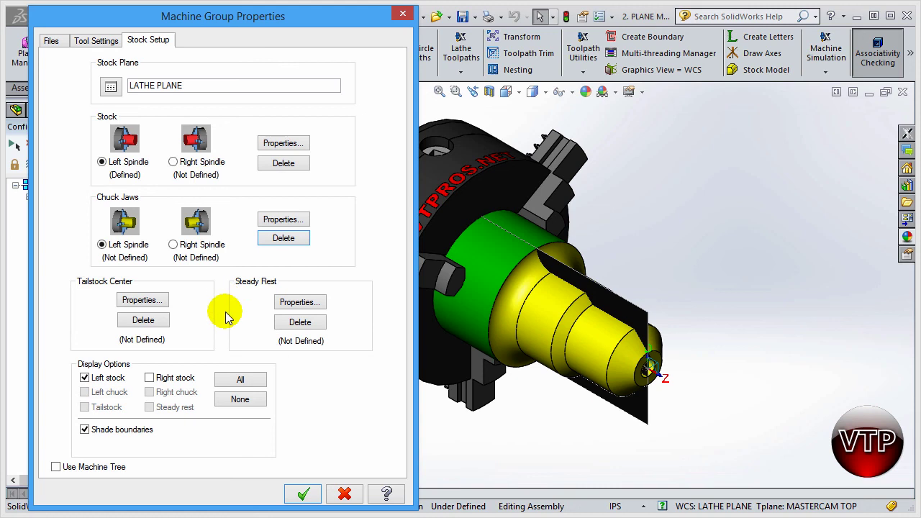
{"action": "left_click", "coordinate": [162, 380]}
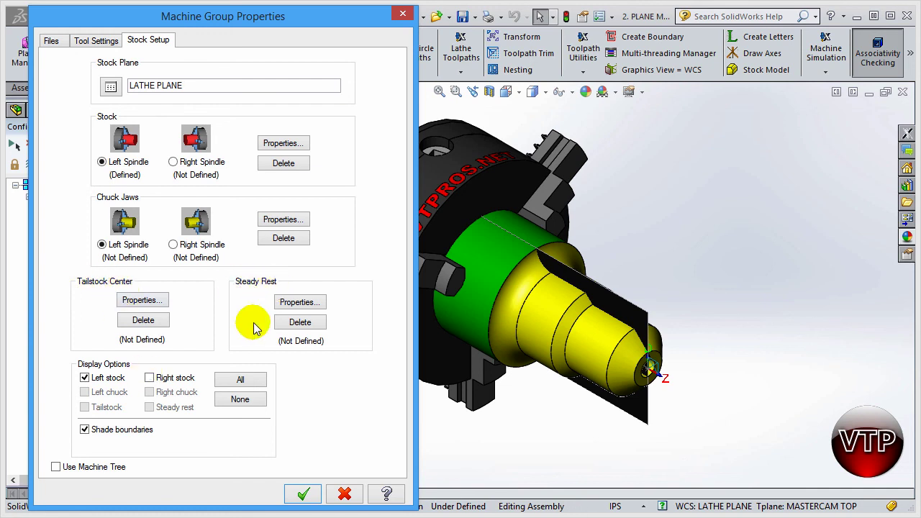
Define the tailstock center with the default parametric geometry at axis position 0.0
{"action": "left_click", "coordinate": [142, 301]}
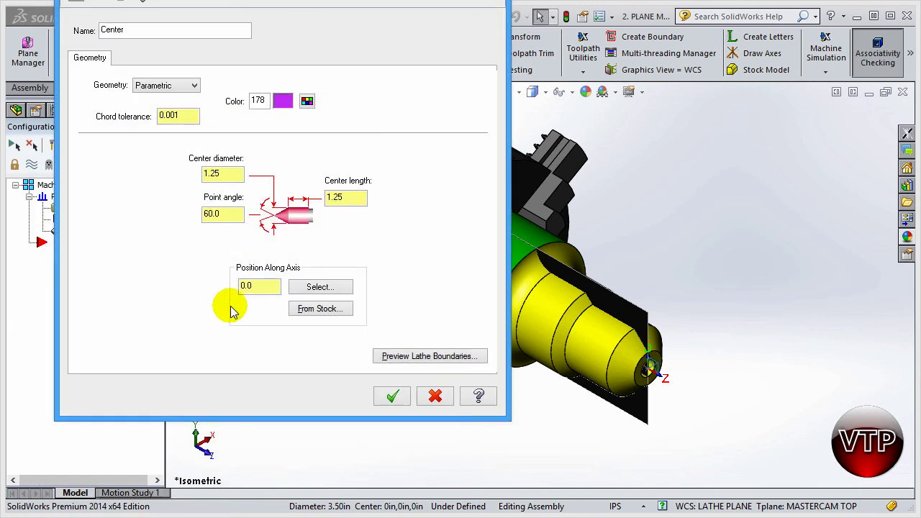
{"action": "left_click_drag", "start_coordinate": [301, 1], "coordinate": [299, 55]}
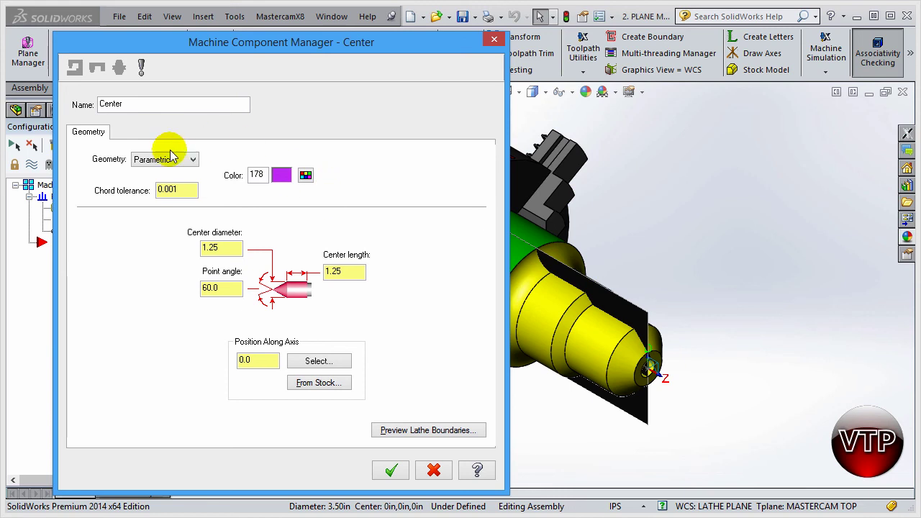
{"action": "left_click", "coordinate": [392, 471]}
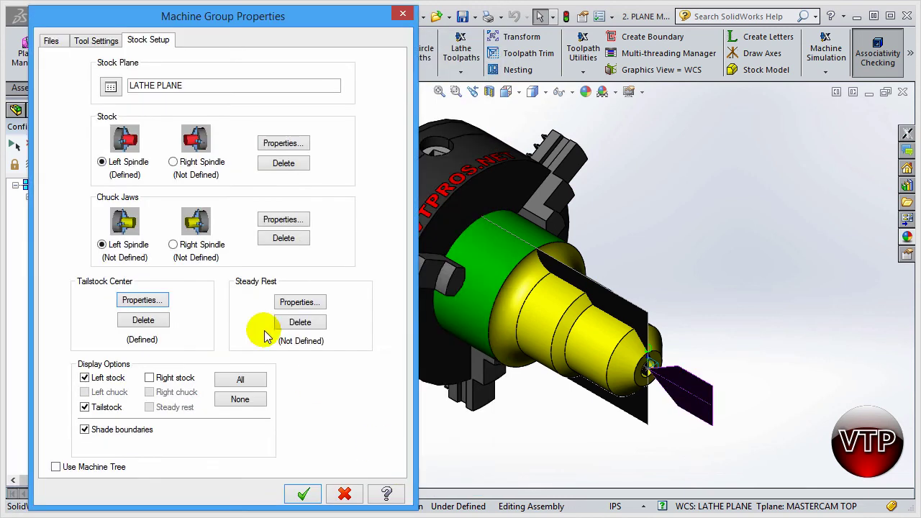
Review the steady rest's default parameters and apply the machine group's stock setup
{"action": "left_click", "coordinate": [295, 303]}
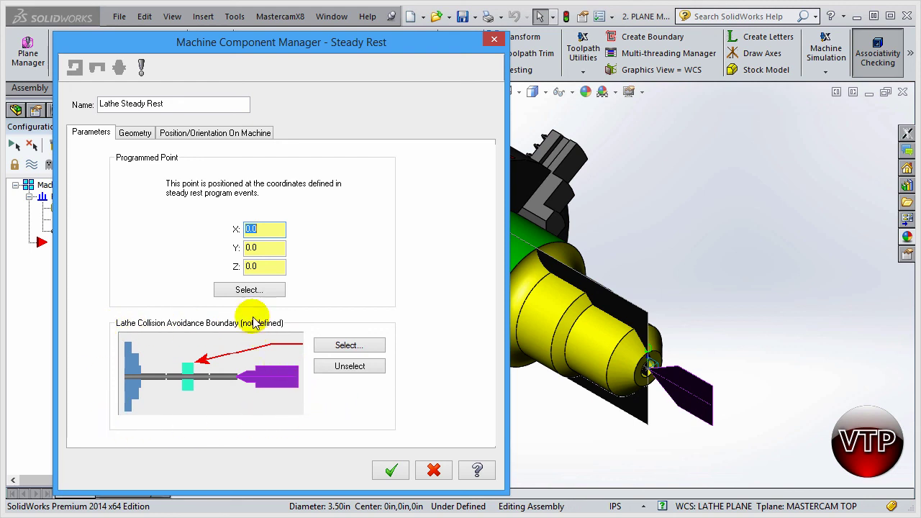
{"action": "left_click", "coordinate": [391, 470]}
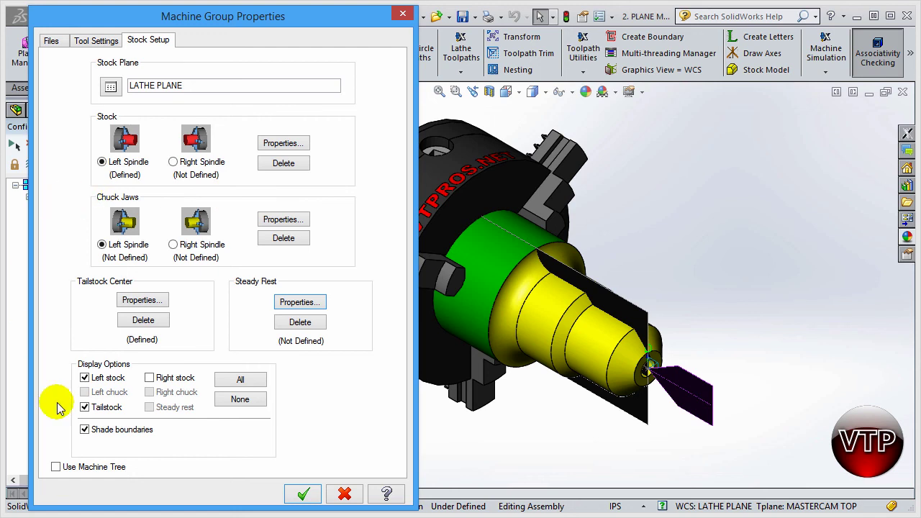
{"action": "left_click", "coordinate": [303, 494]}
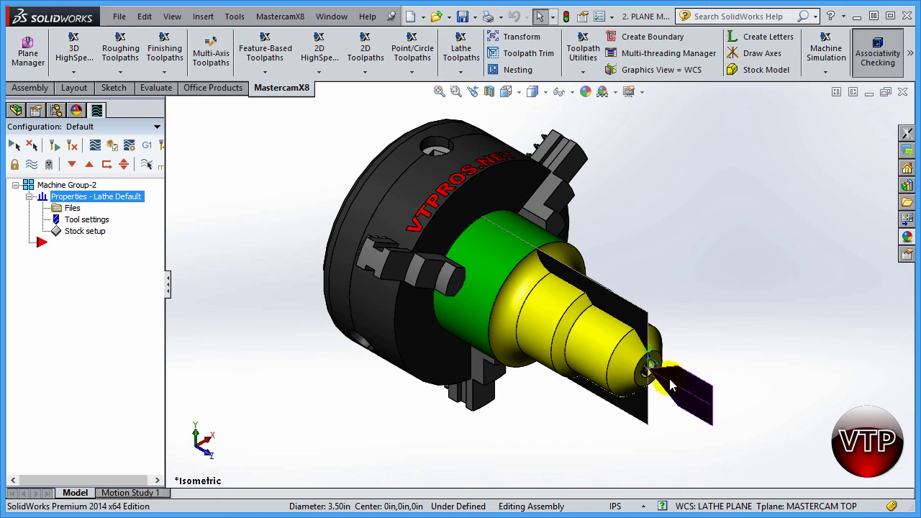
Delete the tailstock center definition from the stock setup and apply the change
{"action": "left_click", "coordinate": [85, 232]}
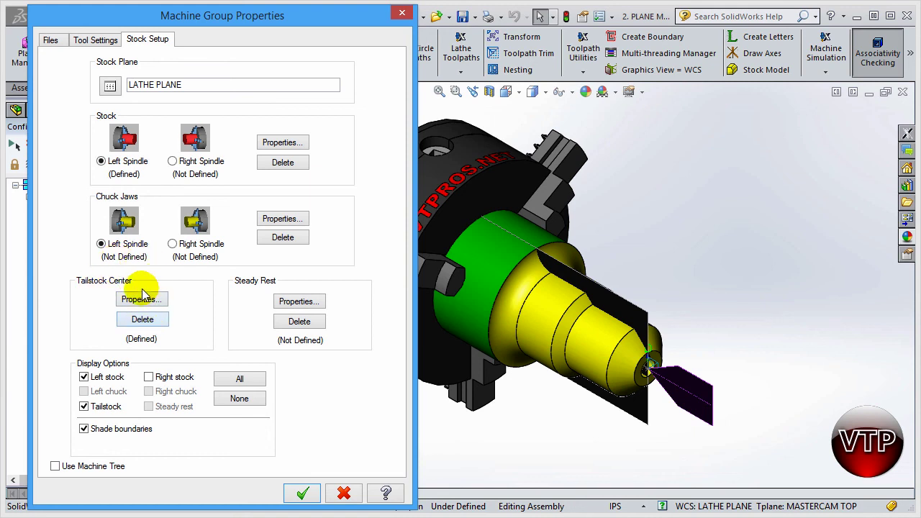
{"action": "left_click", "coordinate": [143, 319]}
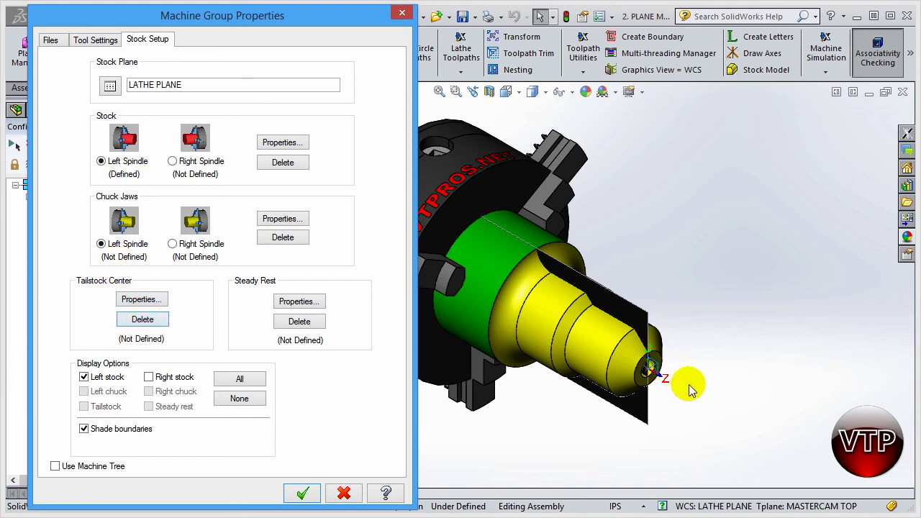
{"action": "left_click", "coordinate": [303, 495]}
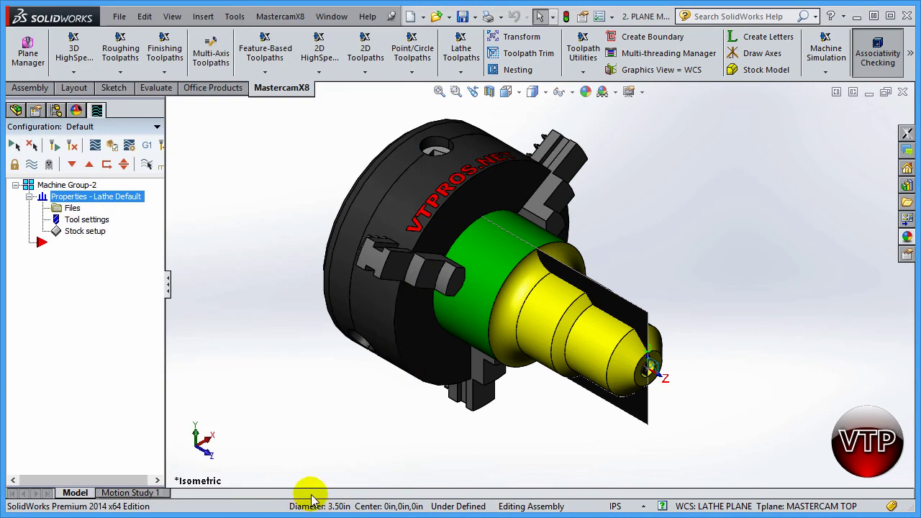
Examine how the stock boundary lines up with the part's front face and the lathe origin, from the front and at an angle
{"action": "left_click", "coordinate": [506, 91]}
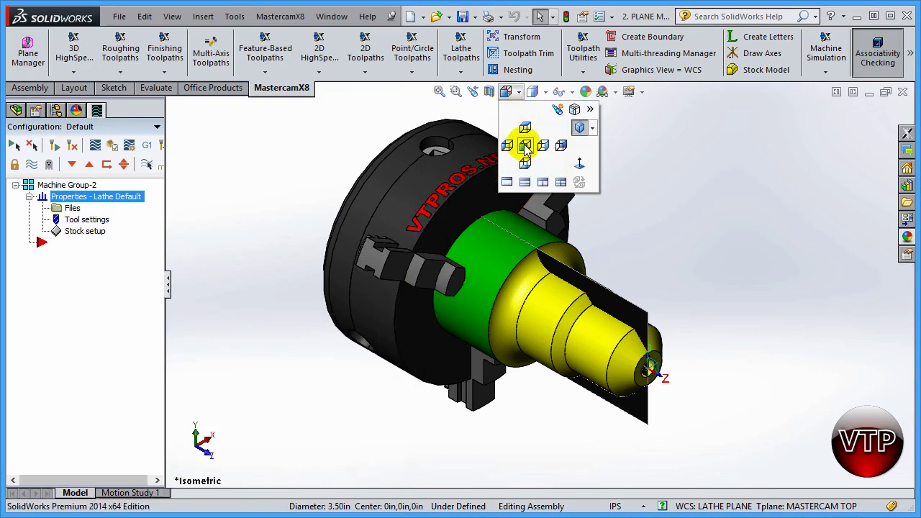
{"action": "left_click", "coordinate": [525, 146]}
{"action": "scroll", "coordinate": [648, 268], "scroll_direction": "down", "scroll_amount": 3}
{"action": "left_click", "coordinate": [490, 198]}
{"action": "left_click", "coordinate": [730, 263]}
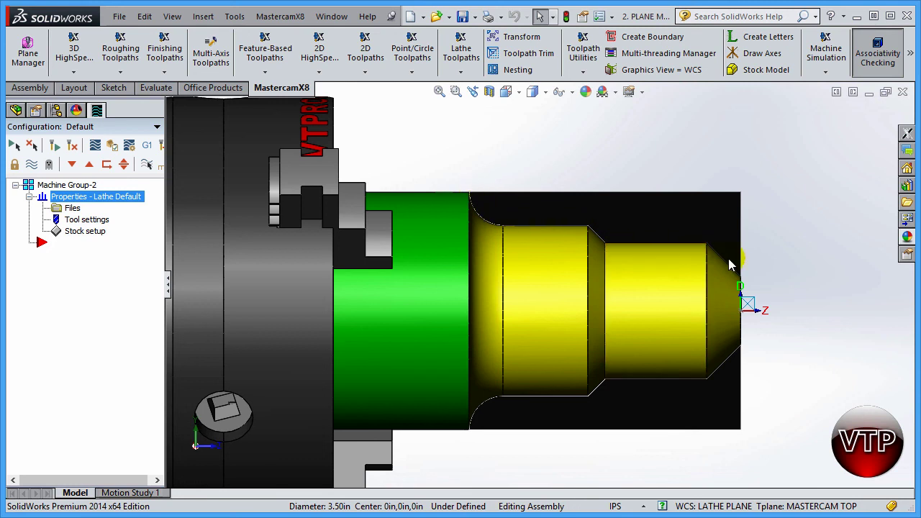
{"action": "middle_click_drag", "start_coordinate": [775, 251], "coordinate": [742, 273]}
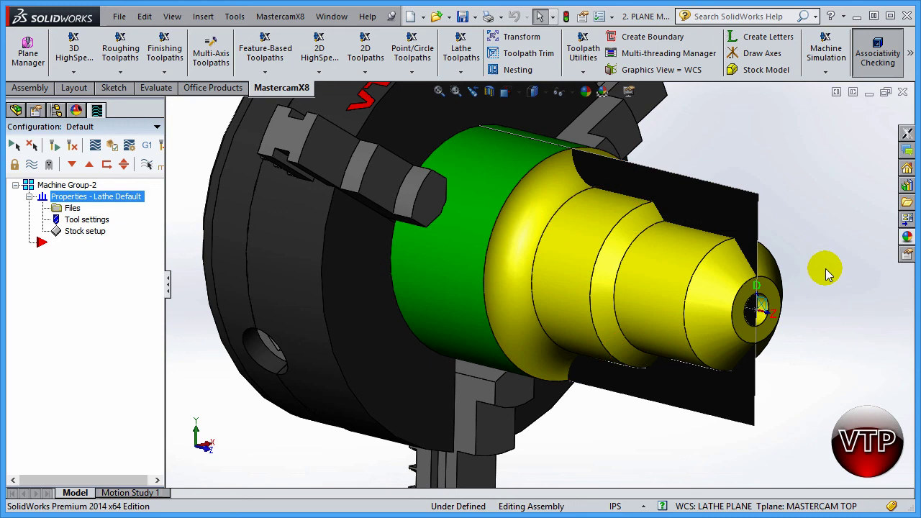
{"action": "key", "text": "f"}
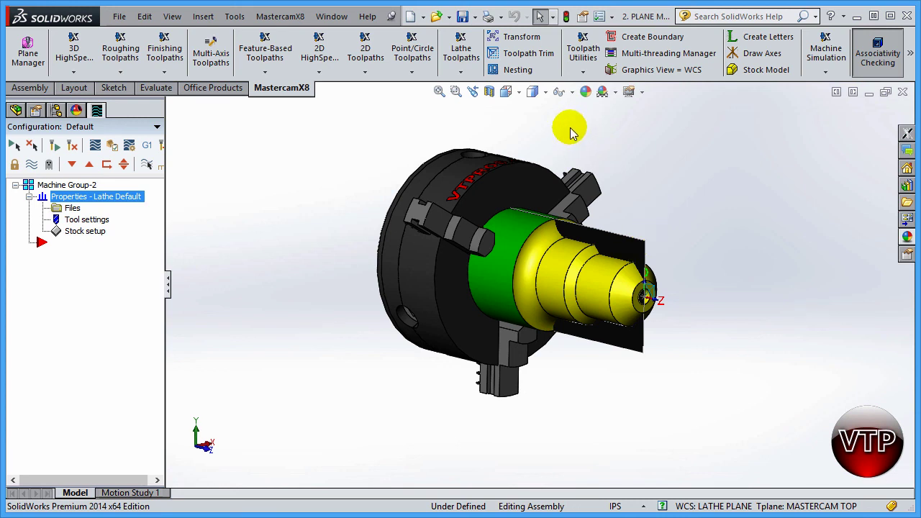
{"action": "left_click", "coordinate": [509, 92]}
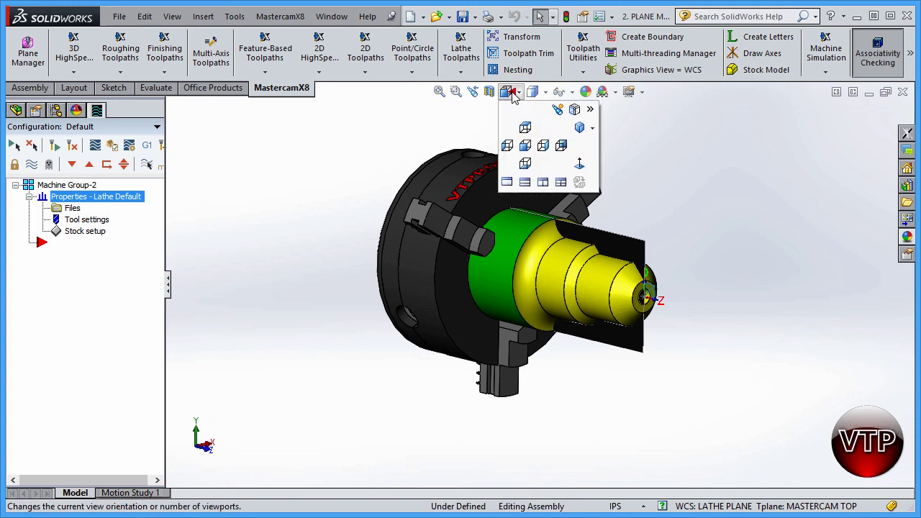
{"action": "left_click", "coordinate": [526, 144]}
{"action": "scroll", "coordinate": [694, 277], "scroll_direction": "down", "scroll_amount": 3}
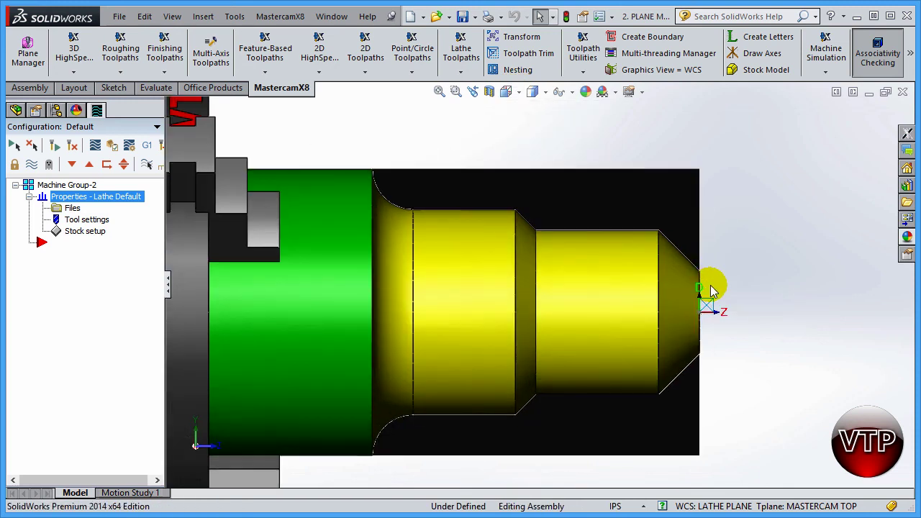
{"action": "key", "text": "ctrl+7"}
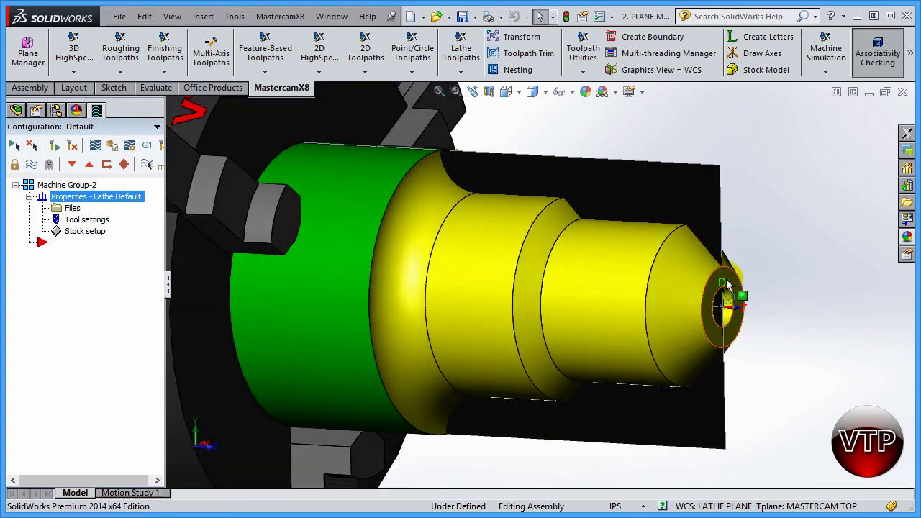
{"action": "scroll", "coordinate": [557, 248], "scroll_direction": "up", "scroll_amount": 4}
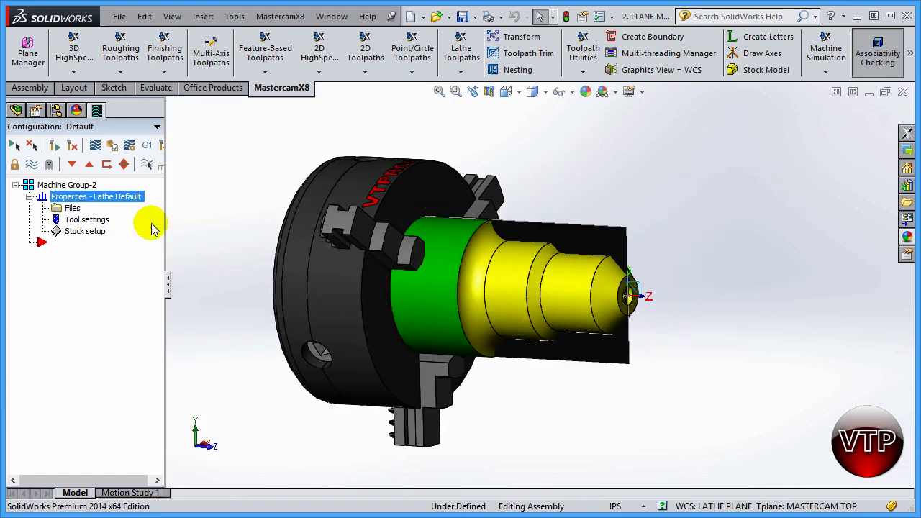
Set the left spindle stock's right margin to 0.1 and apply the stock setup
{"action": "left_click", "coordinate": [77, 231]}
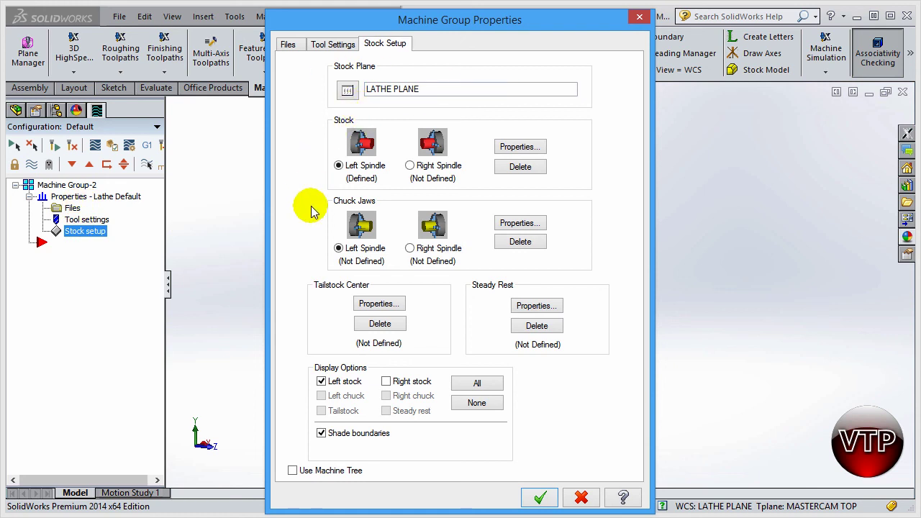
{"action": "left_click", "coordinate": [507, 148]}
{"action": "left_click_drag", "start_coordinate": [417, 51], "coordinate": [419, 28]}
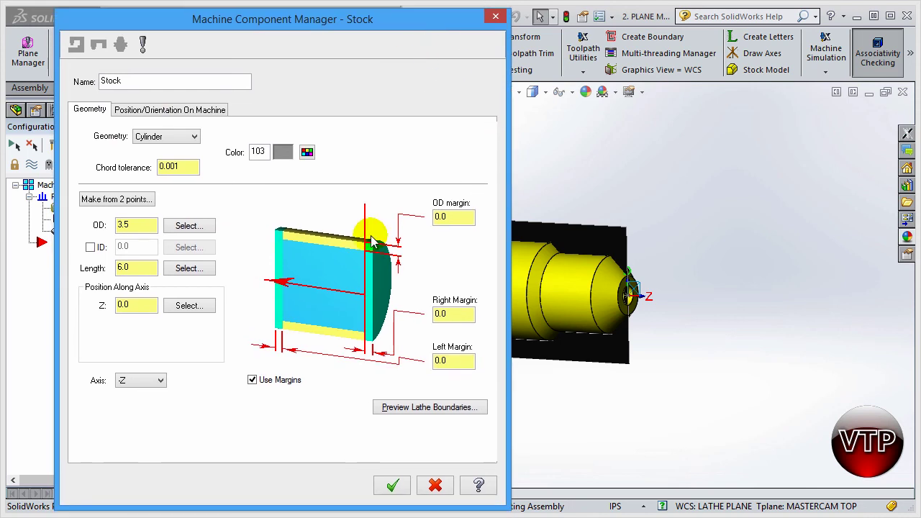
{"action": "left_click", "coordinate": [469, 314]}
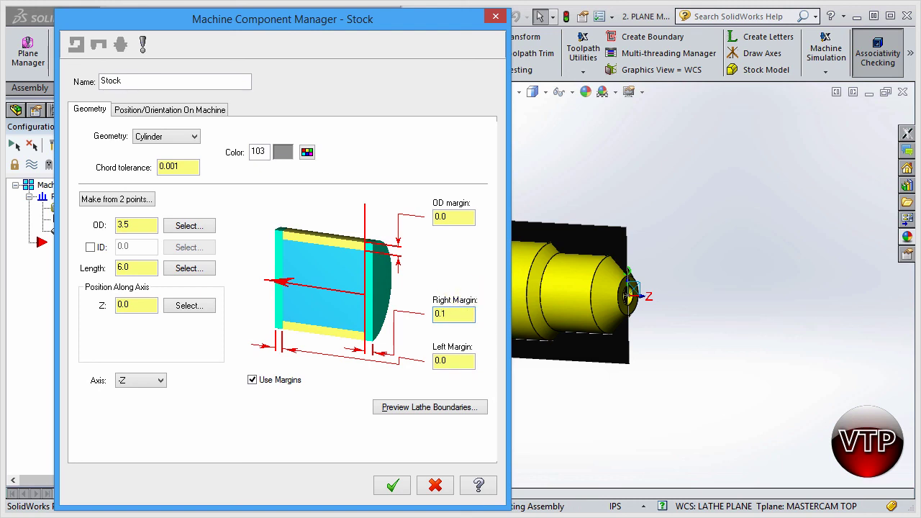
{"action": "left_click", "coordinate": [452, 362]}
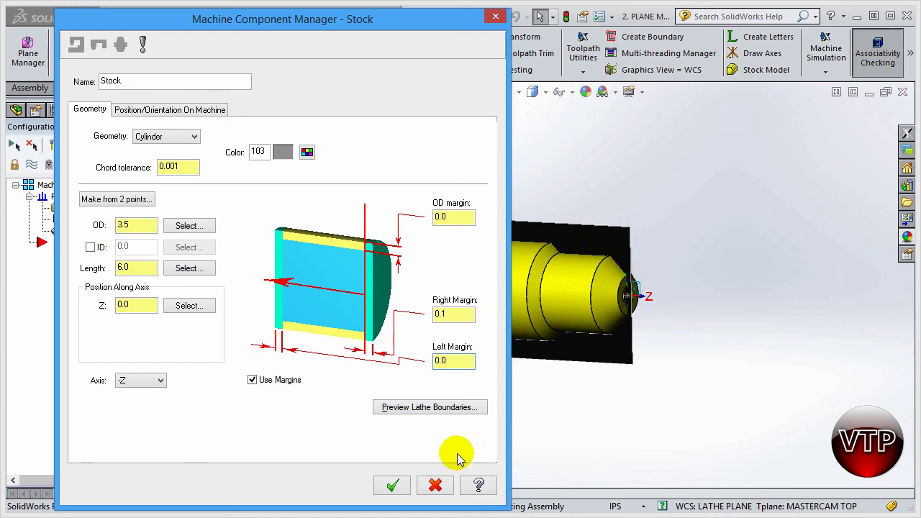
{"action": "left_click", "coordinate": [398, 489]}
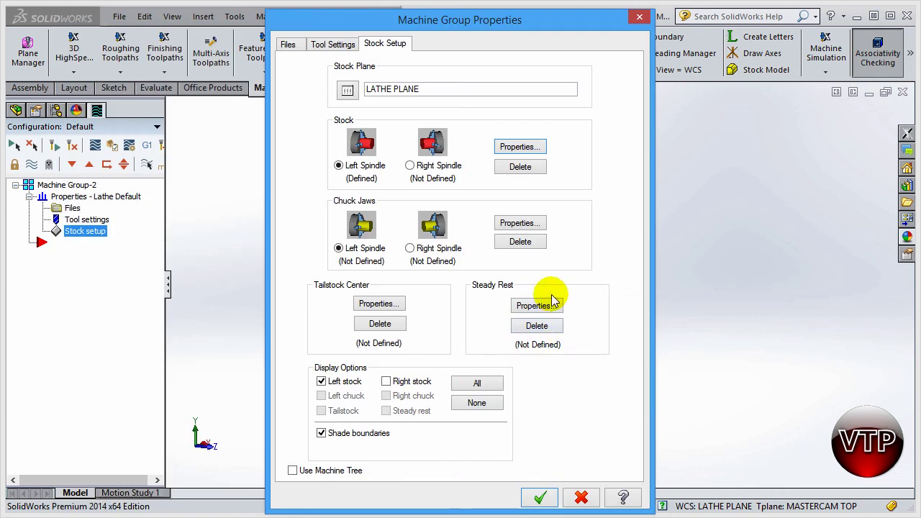
{"action": "left_click", "coordinate": [536, 497]}
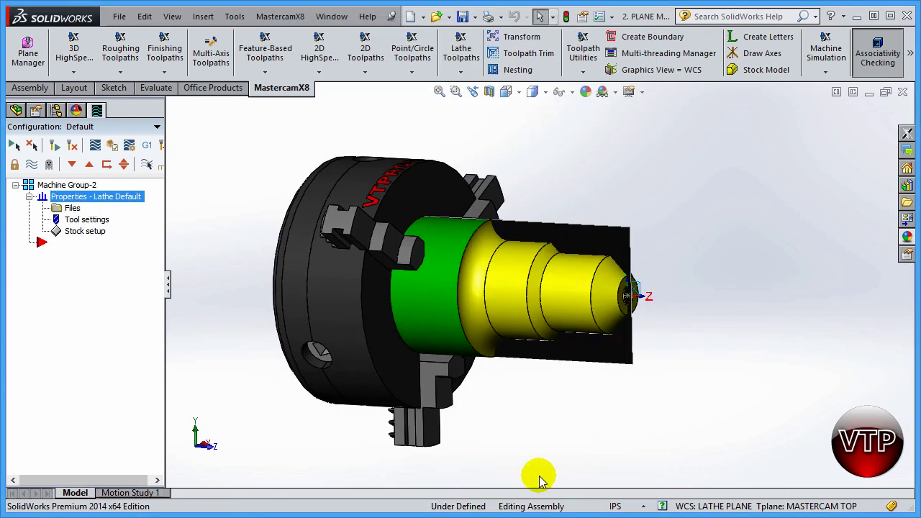
Examine the extra facing stock beyond the part's front face in the front view and from several angles
{"action": "left_click", "coordinate": [507, 93]}
{"action": "left_click", "coordinate": [524, 148]}
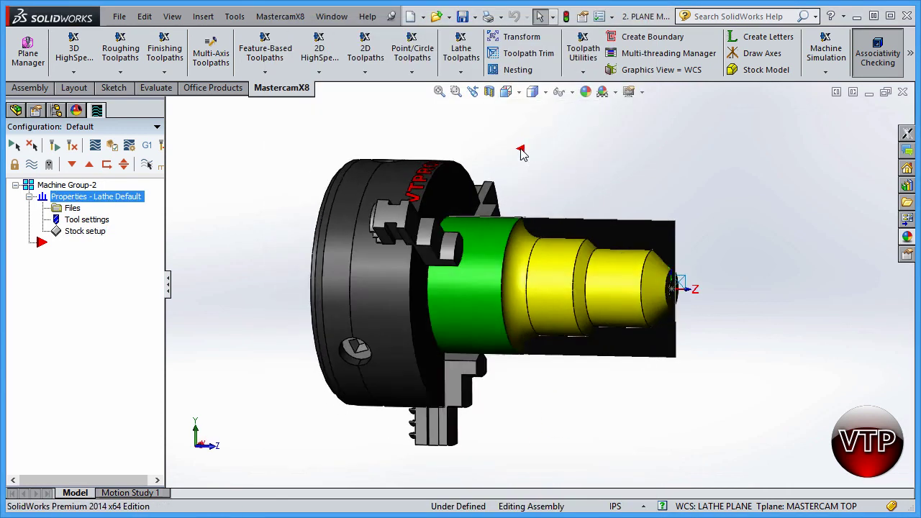
{"action": "scroll", "coordinate": [723, 300], "scroll_direction": "down", "scroll_amount": 3}
{"action": "scroll", "coordinate": [723, 301], "scroll_direction": "down", "scroll_amount": 2}
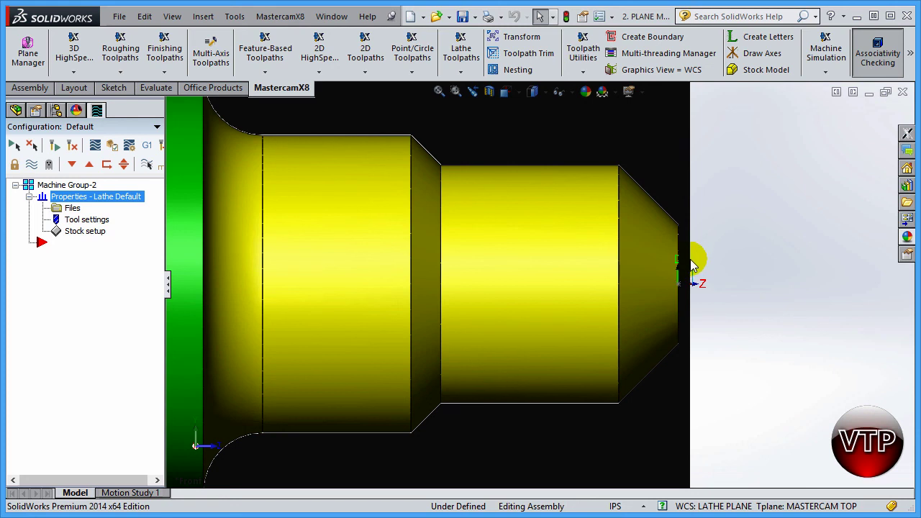
{"action": "scroll", "coordinate": [691, 265], "scroll_direction": "up", "scroll_amount": 5}
{"action": "middle_click_drag", "start_coordinate": [703, 191], "coordinate": [527, 275]}
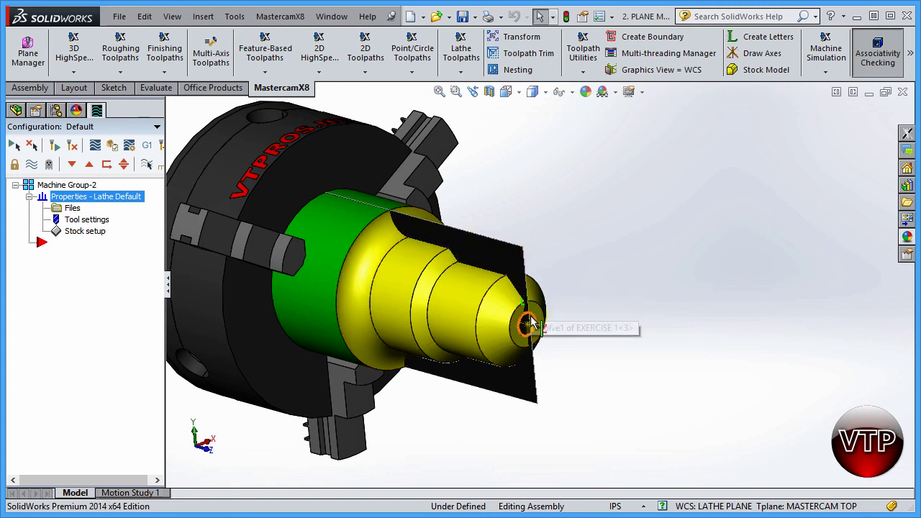
{"action": "scroll", "coordinate": [525, 302], "scroll_direction": "up", "scroll_amount": 2}
{"action": "scroll", "coordinate": [468, 295], "scroll_direction": "down", "scroll_amount": 3}
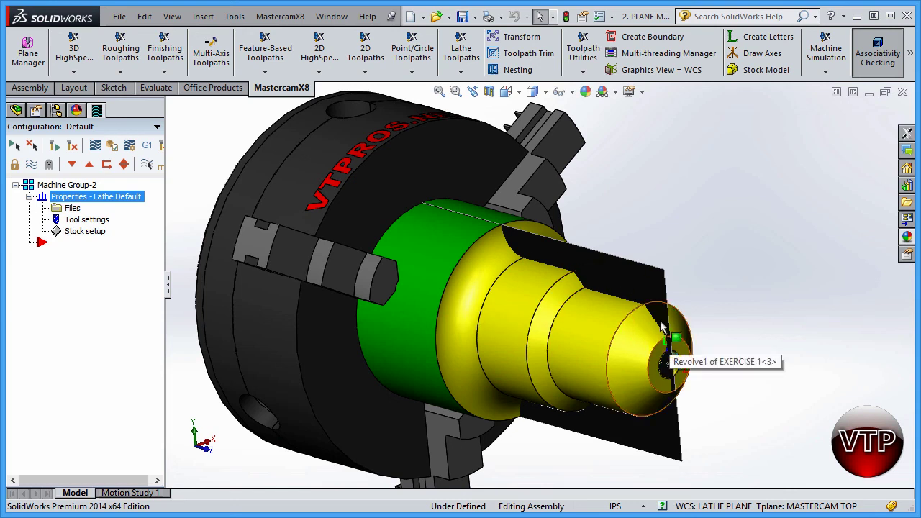
{"action": "scroll", "coordinate": [547, 324], "scroll_direction": "up", "scroll_amount": 3}
{"action": "middle_click_drag", "start_coordinate": [546, 324], "coordinate": [580, 310]}
{"action": "scroll", "coordinate": [582, 283], "scroll_direction": "down", "scroll_amount": 3}
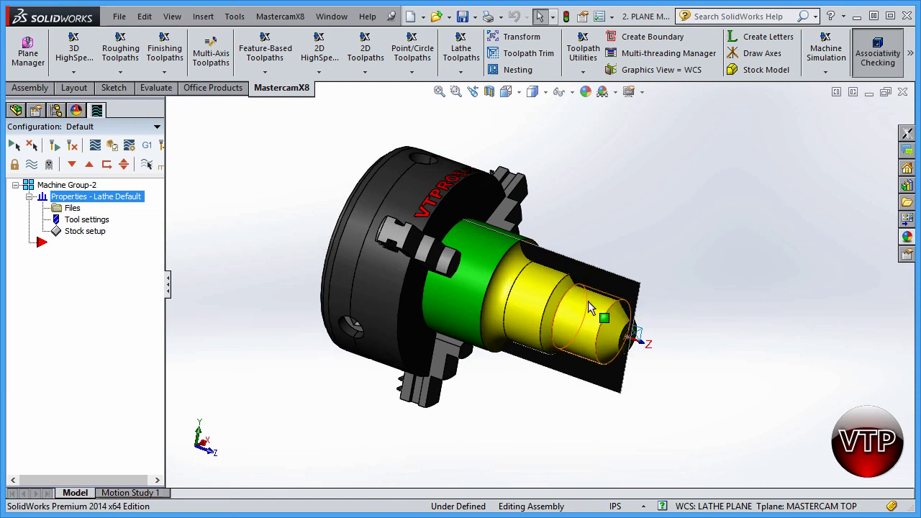
{"action": "middle_click_drag", "start_coordinate": [586, 289], "coordinate": [597, 257]}
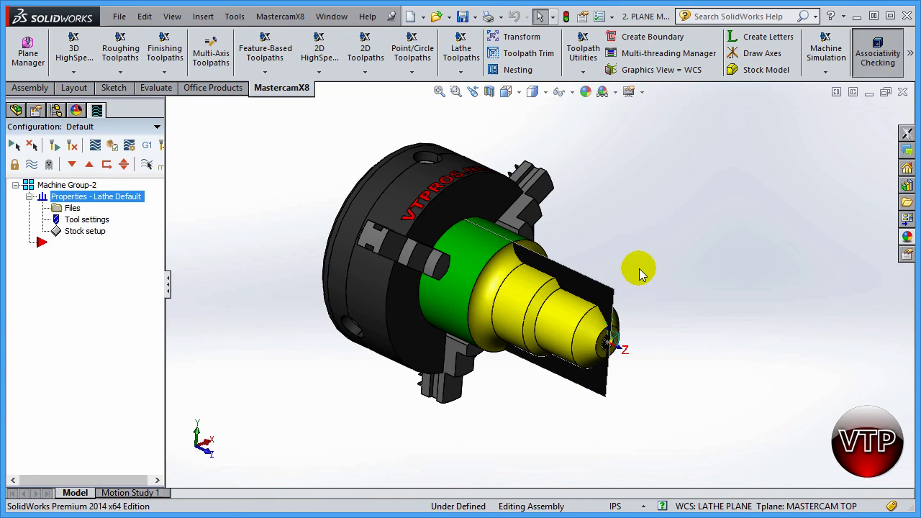
{"action": "scroll", "coordinate": [377, 149], "scroll_direction": "down", "scroll_amount": 2}
{"action": "middle_click_drag", "start_coordinate": [540, 329], "coordinate": [661, 254]}
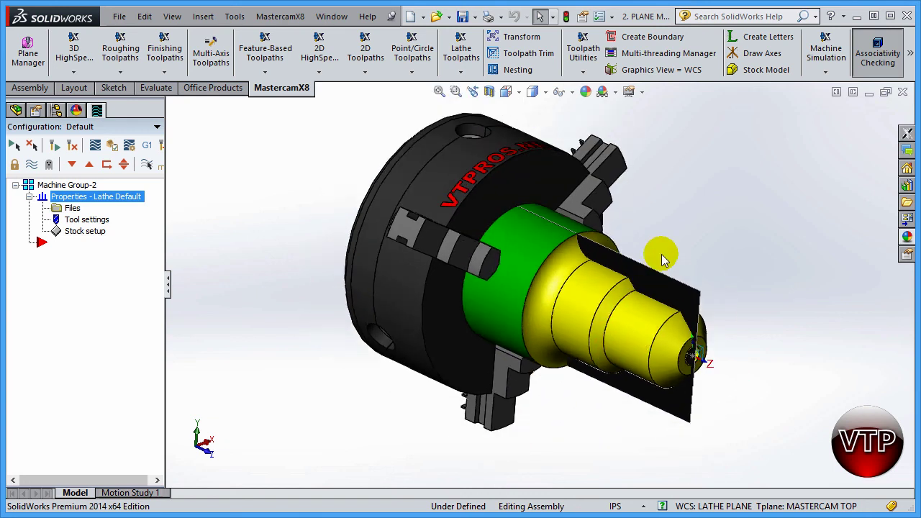